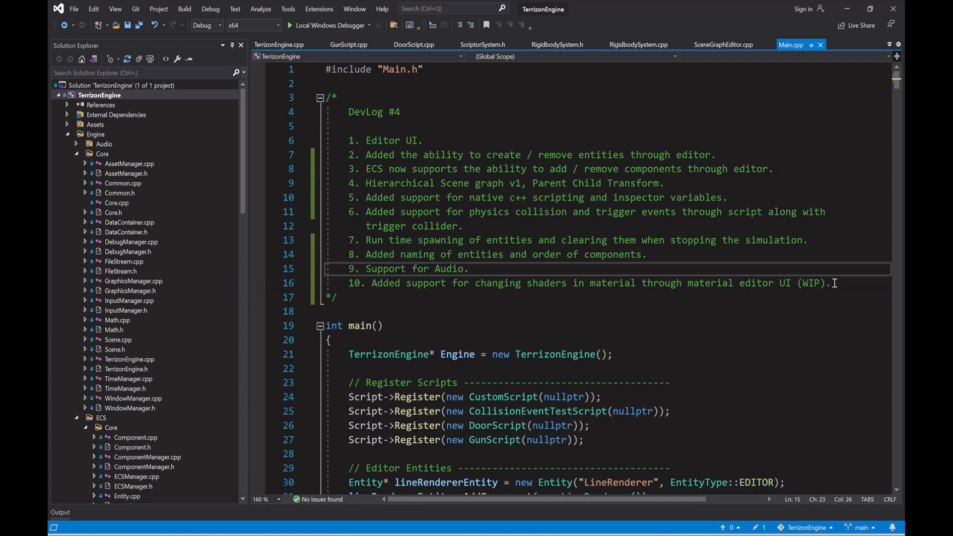
Step: Review the DevLog #4 feature list in the comment at the top of Main.cpp
drag(348, 140, 445, 140)
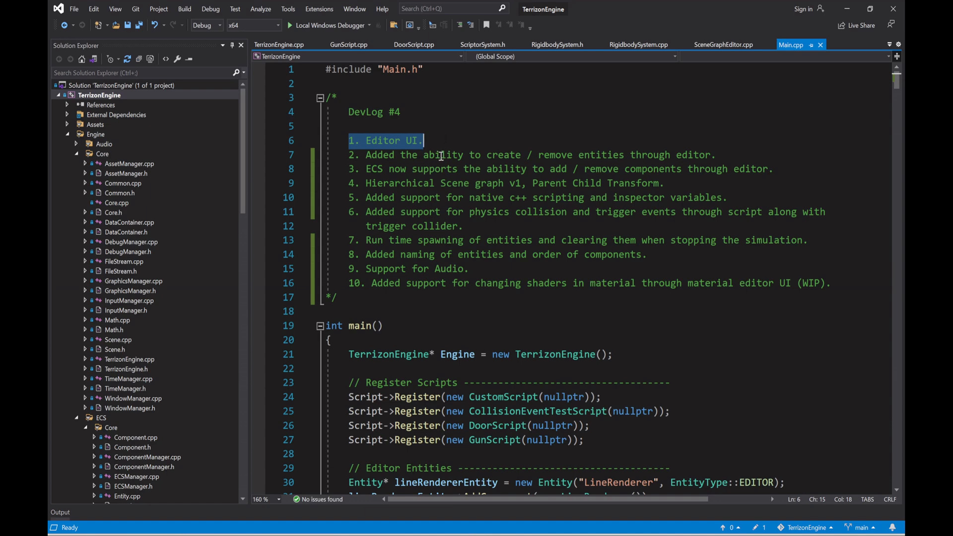
click(718, 155)
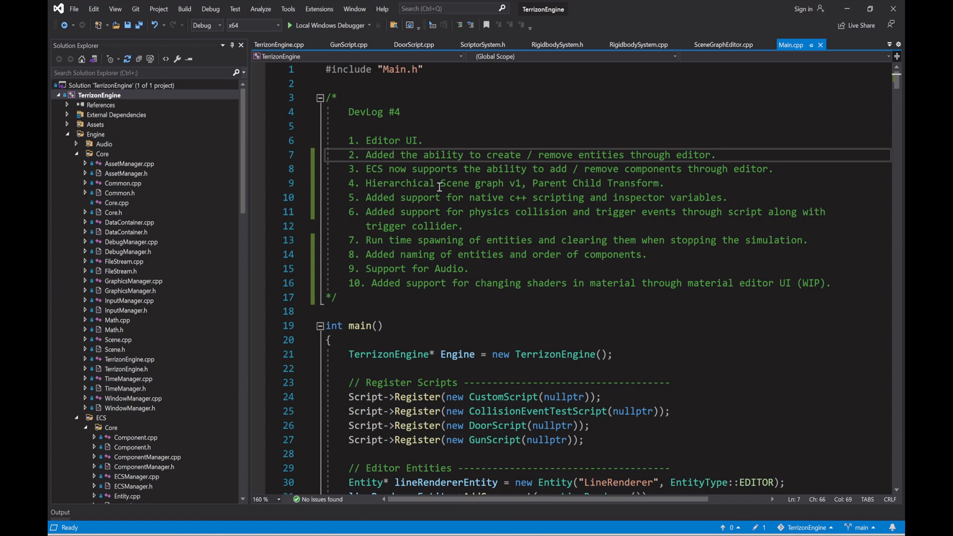
drag(538, 184, 654, 184)
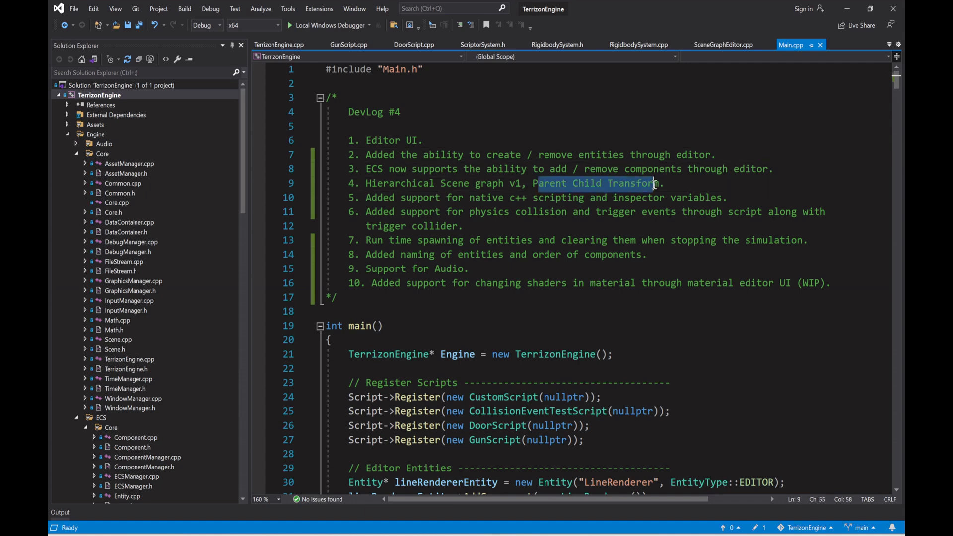
click(349, 199)
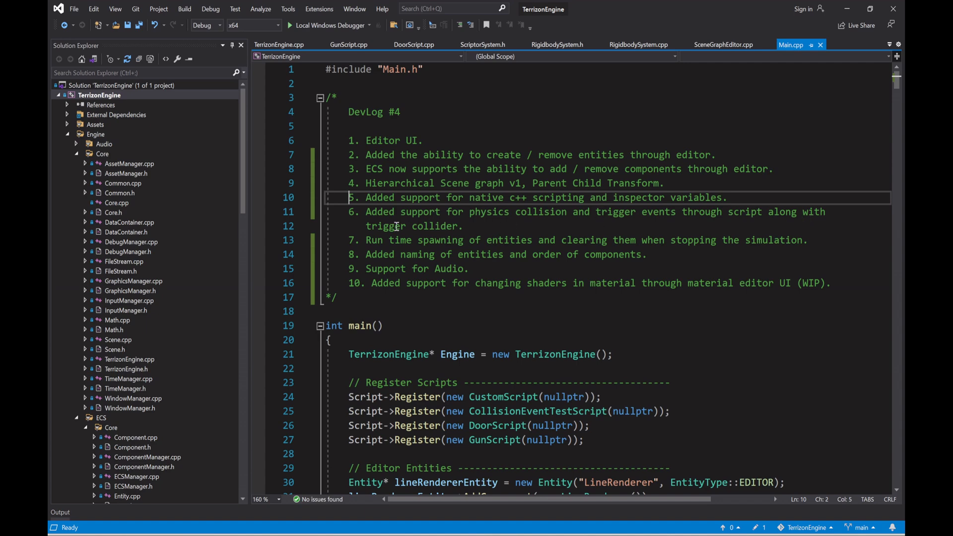
drag(377, 227, 464, 226)
click(484, 226)
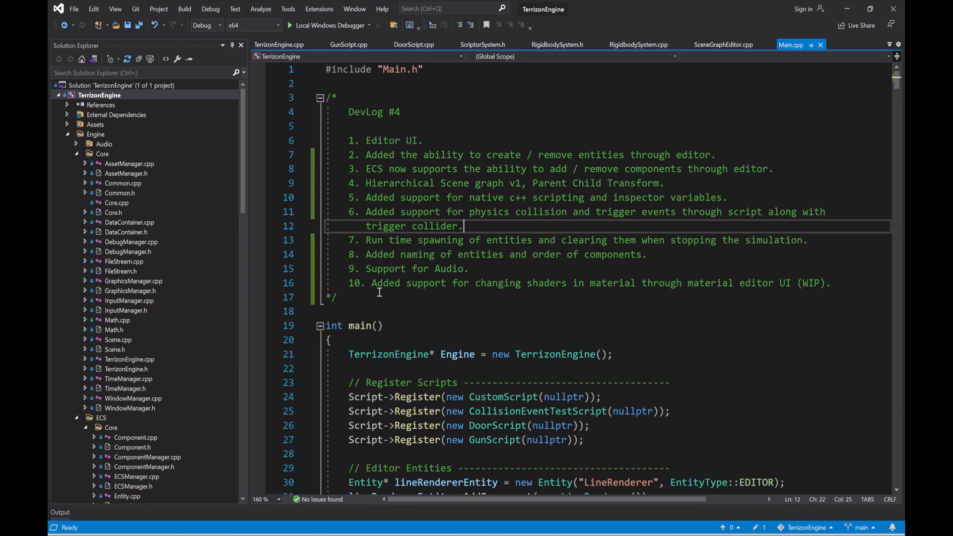
drag(367, 255, 469, 254)
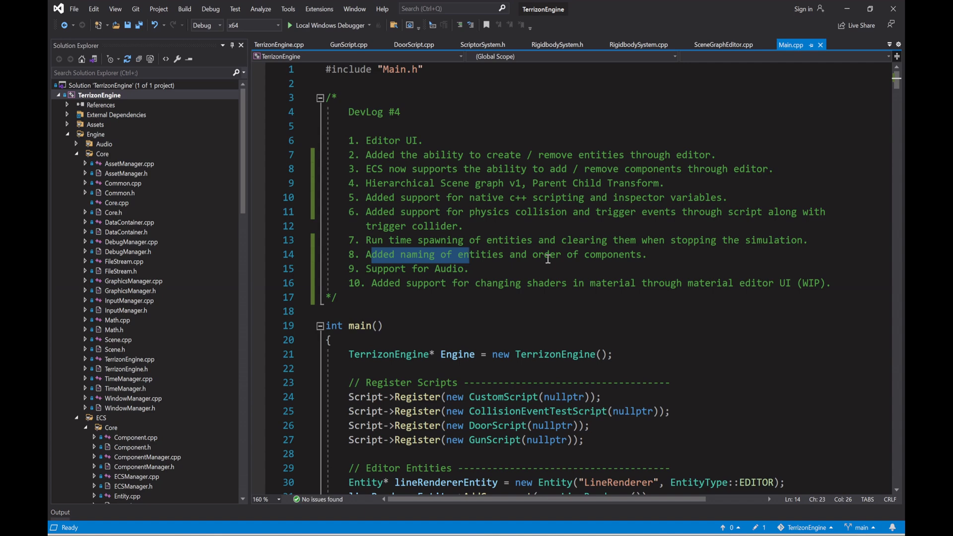
drag(366, 269, 488, 266)
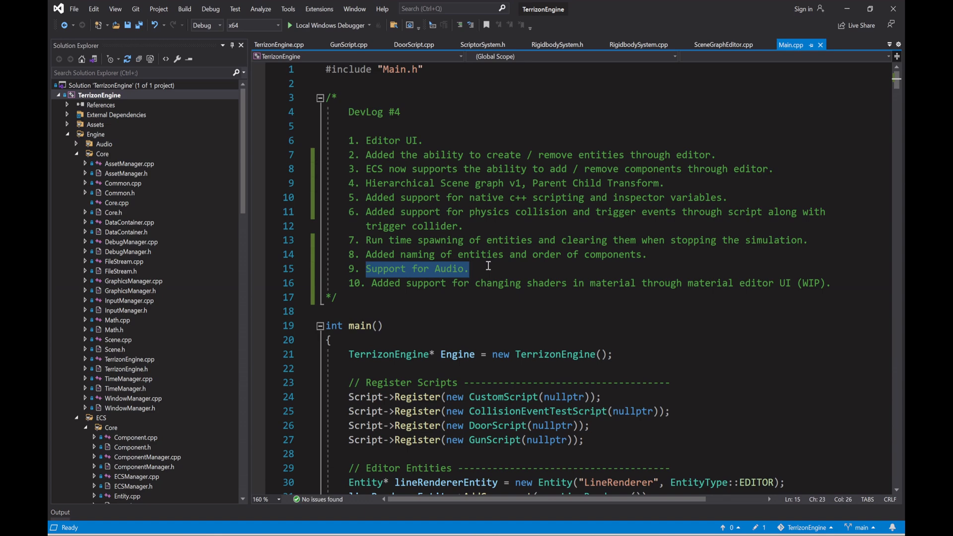
click(372, 286)
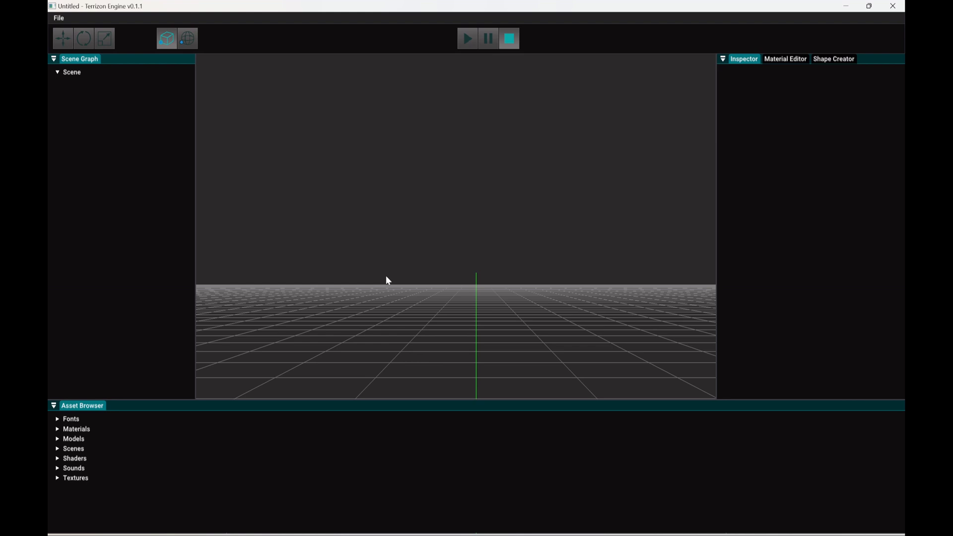
Step: Create a new entity in the scene and add a Renderer component to it
mouse_move(466, 253)
right_down()
mouse_move(469, 317)
mouse_move(546, 342)
mouse_move(458, 260)
right_up()
key(s)
right_click(91, 118)
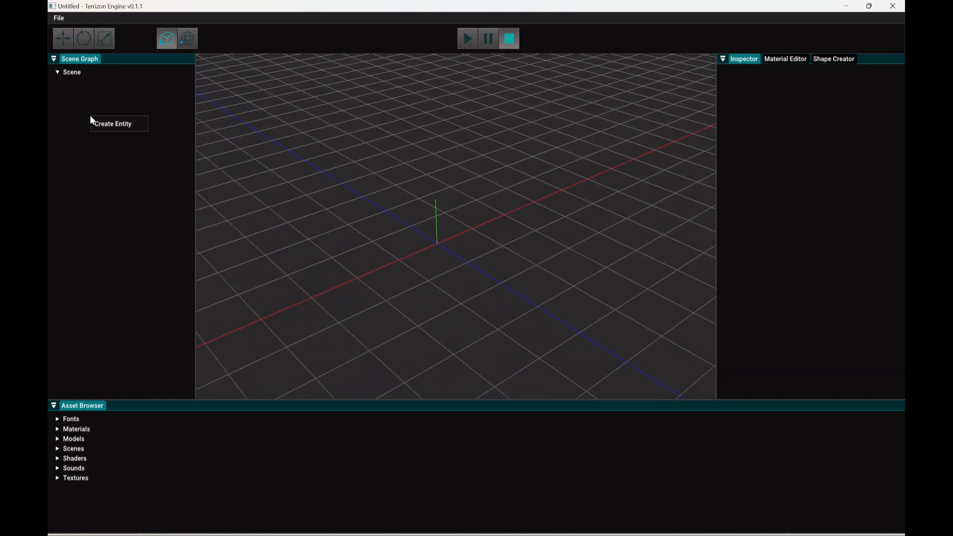
click(103, 125)
click(92, 83)
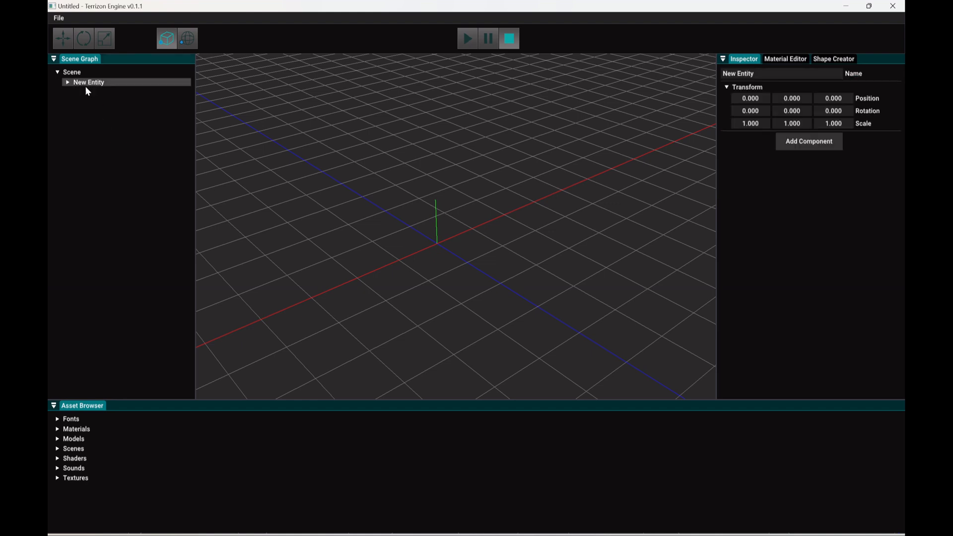
click(804, 142)
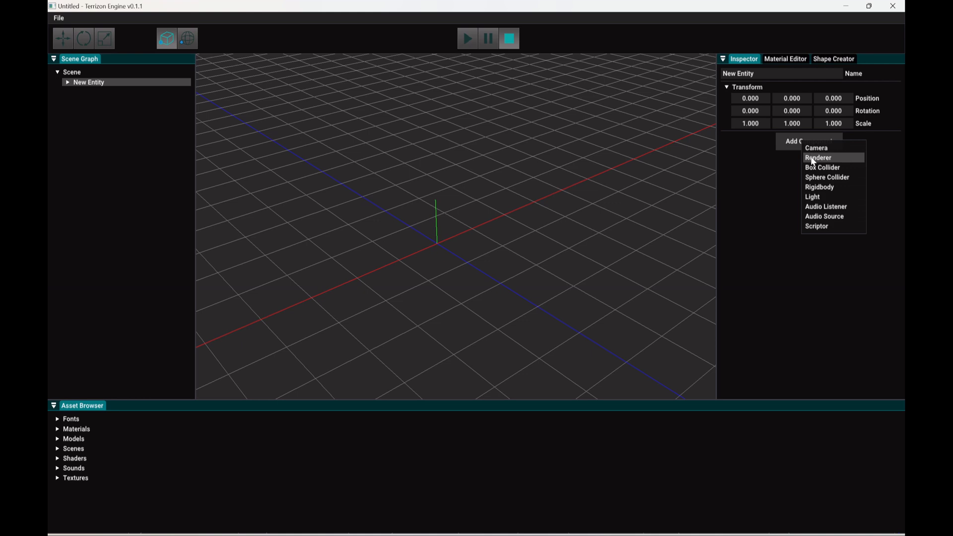
click(813, 157)
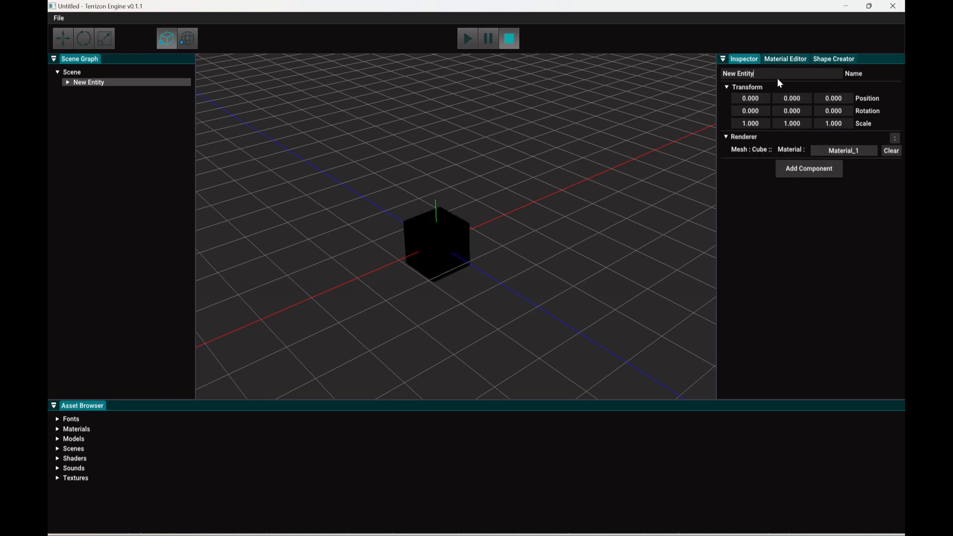
Step: Rename the new cube entity as Ground
drag(777, 76, 636, 75)
text(Ground)
click(76, 95)
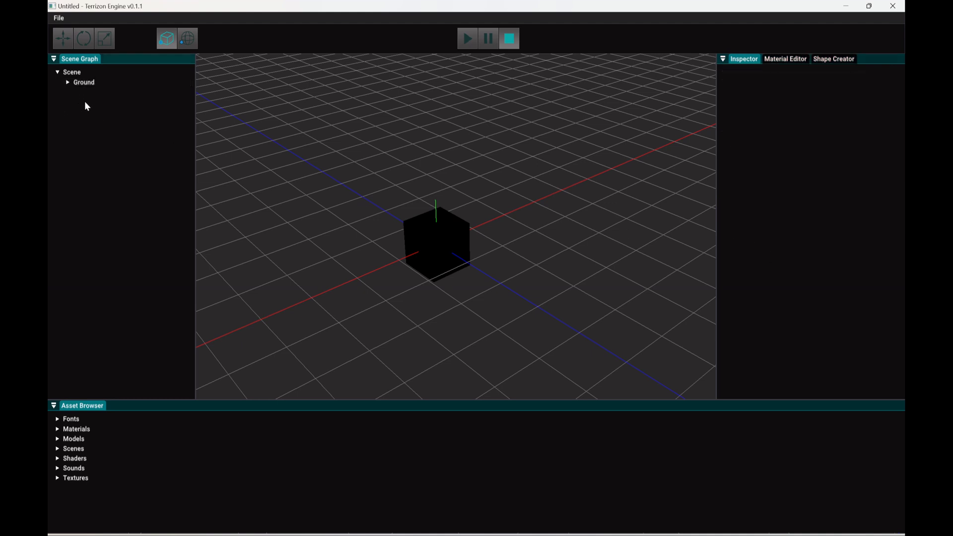
Step: Scale the Ground cube into a flat slab of about 8.09 by 0.35 by 8.52 in X, Y and Z
right_click(87, 103)
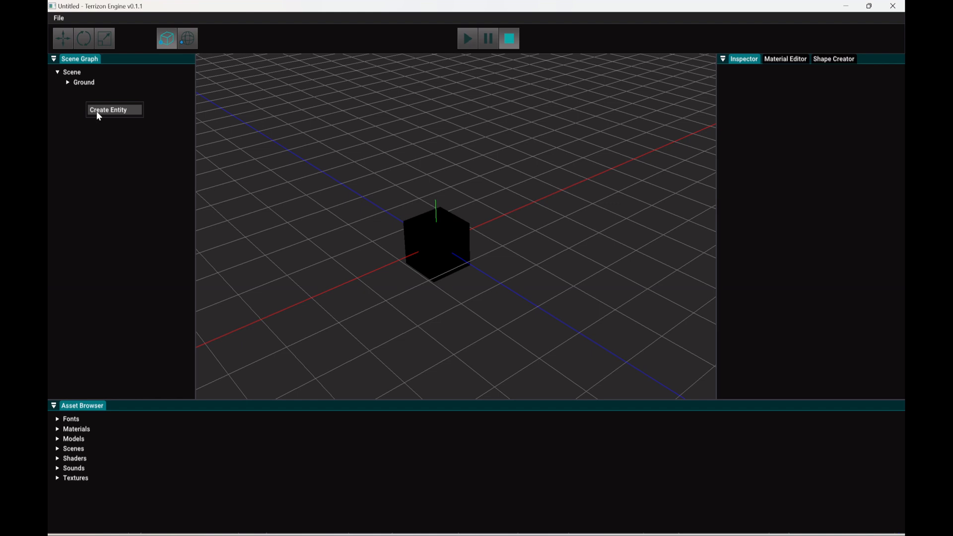
click(82, 83)
click(63, 38)
key(r)
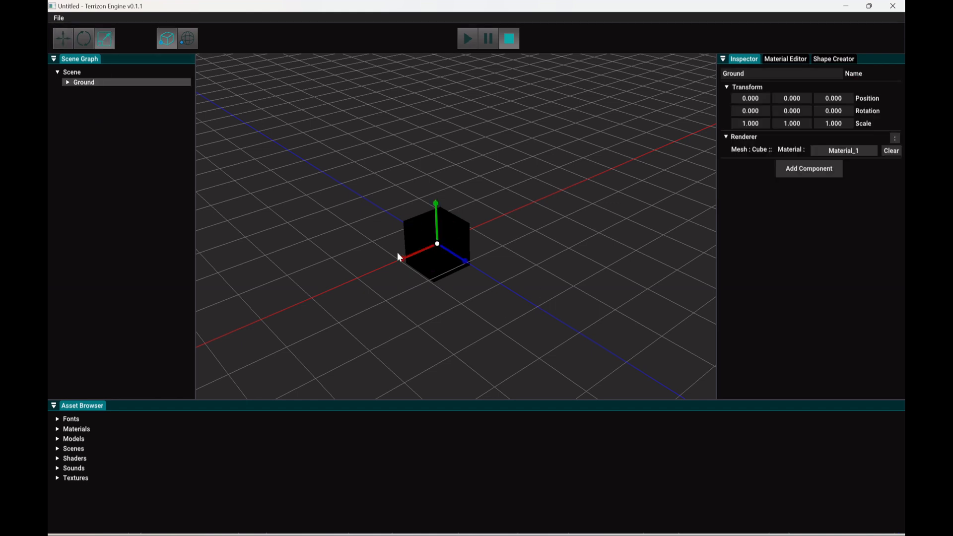
drag(402, 259, 330, 300)
drag(463, 268, 415, 302)
drag(402, 260, 372, 281)
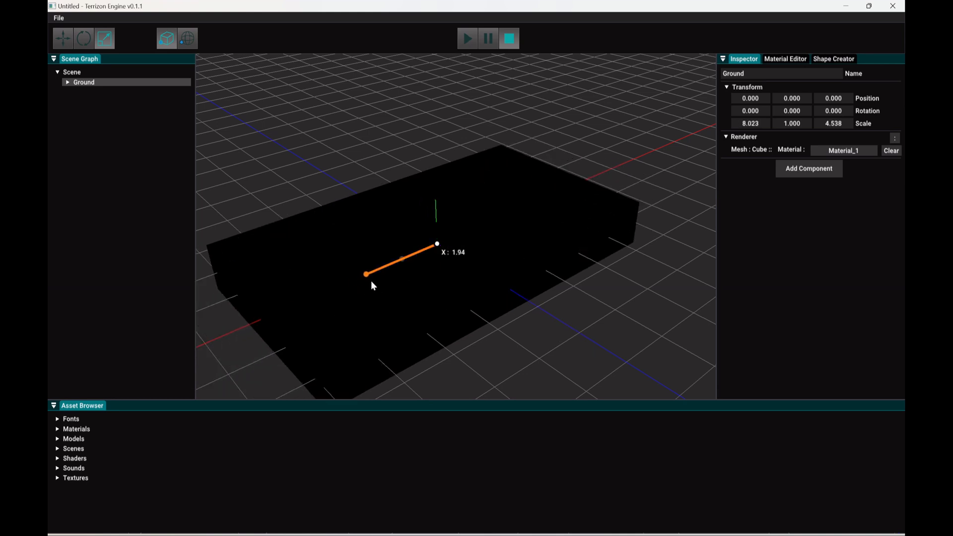
drag(469, 262, 492, 292)
drag(435, 204, 447, 224)
right_drag(402, 263, 434, 272)
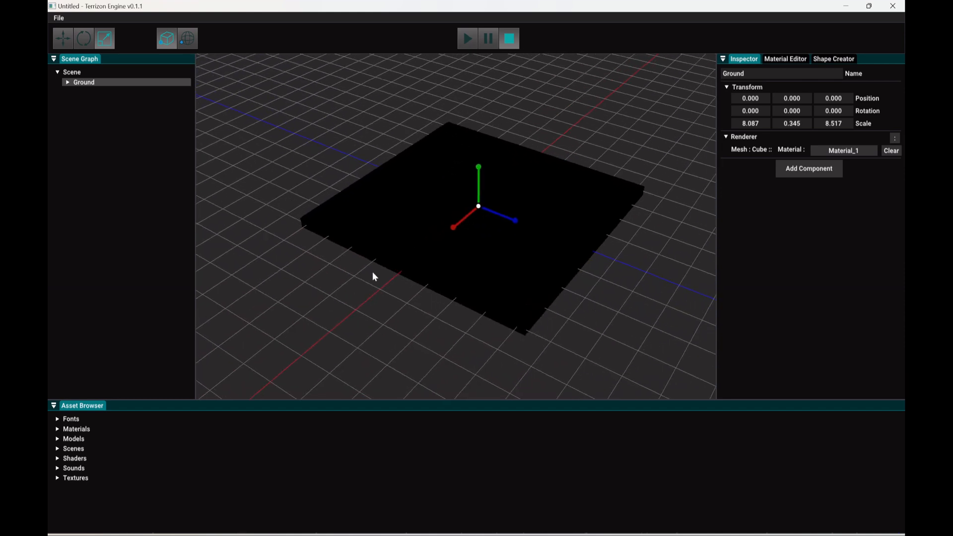
Step: Create a second entity named Light and add a Light component to it
click(156, 174)
right_click(109, 115)
click(123, 128)
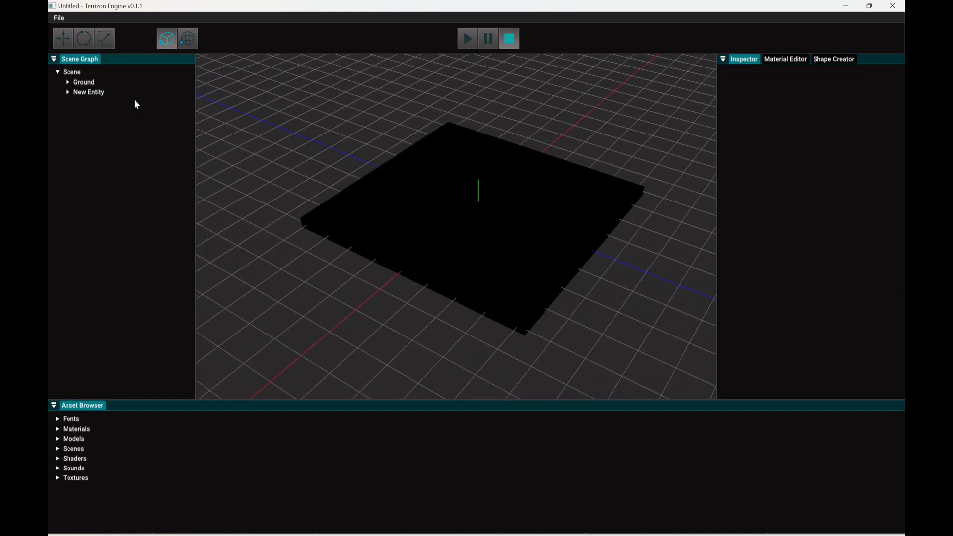
click(141, 92)
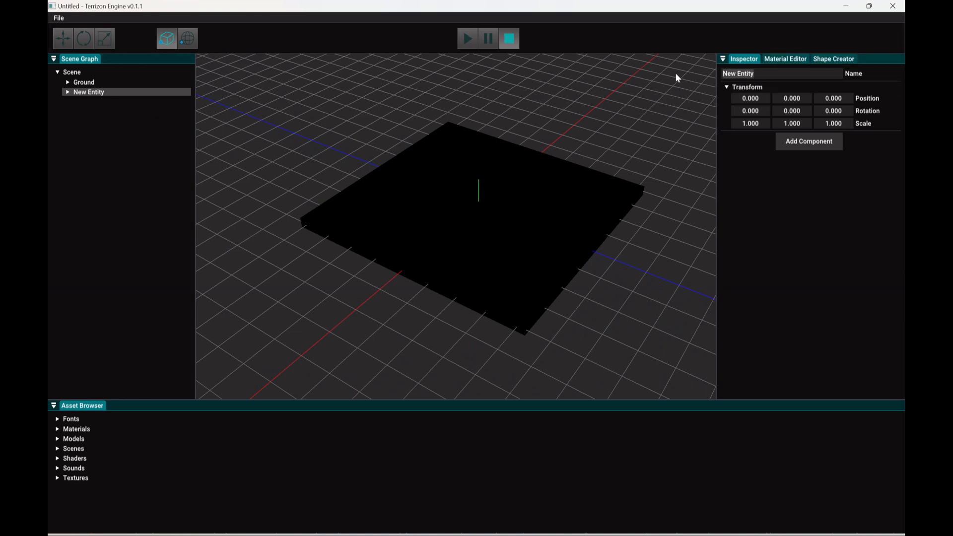
text(Light)
click(809, 142)
click(812, 201)
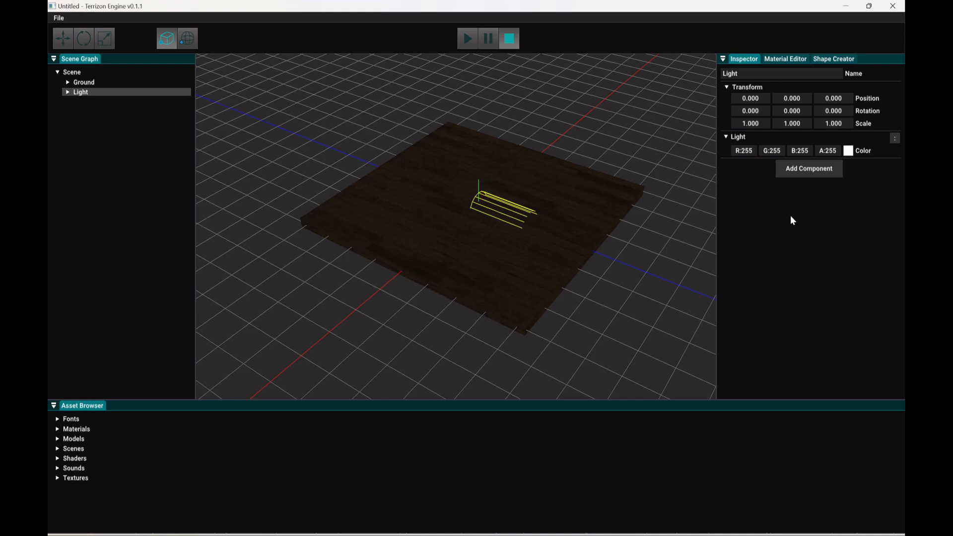
Step: Rotate the Light entity about 34.6 degrees around its X axis so it shines down on the ground
click(66, 38)
key(e)
drag(504, 179, 519, 209)
Step: Move the Light in world space above and behind the ground, to about Y 3.0 and Z -9.2
key(w)
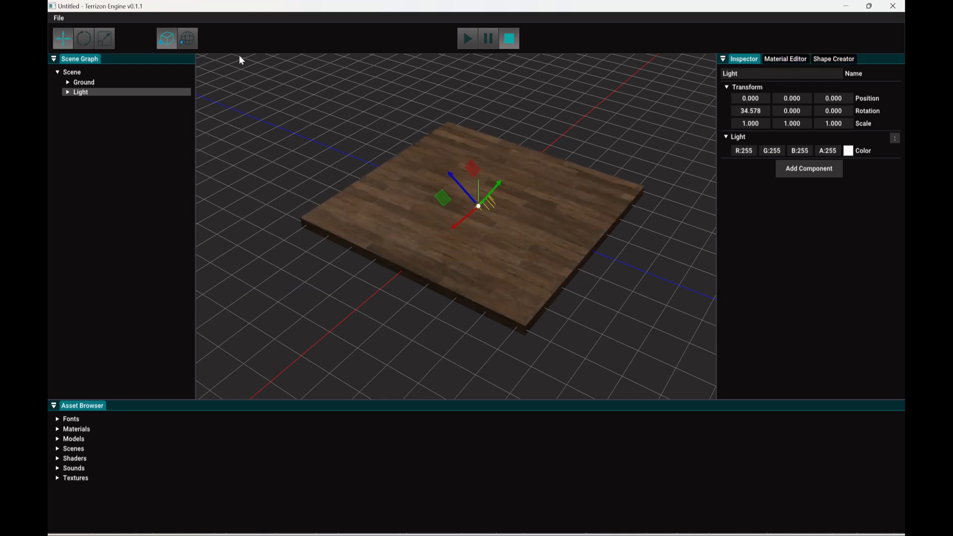
click(191, 41)
drag(476, 177, 465, 89)
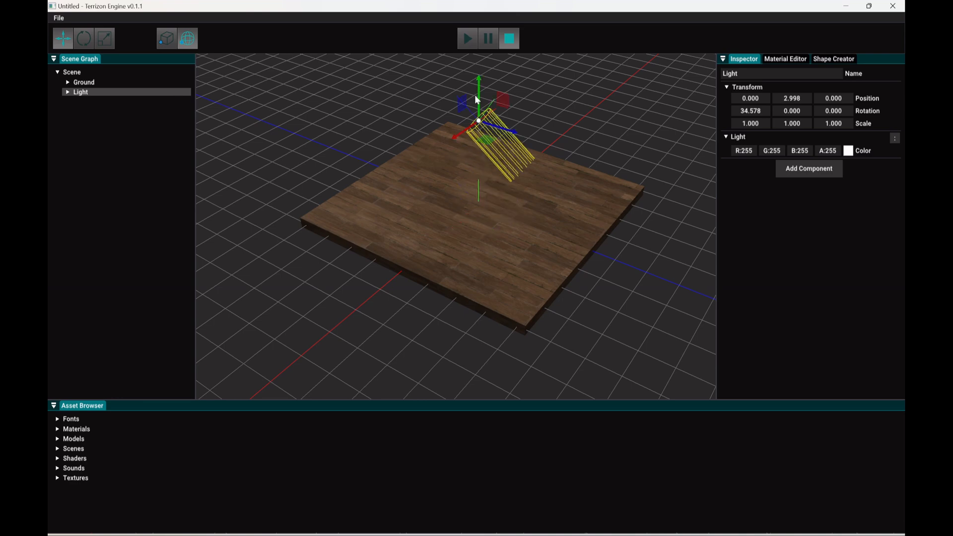
drag(511, 133, 294, 100)
right_drag(294, 100, 477, 273)
key(s)
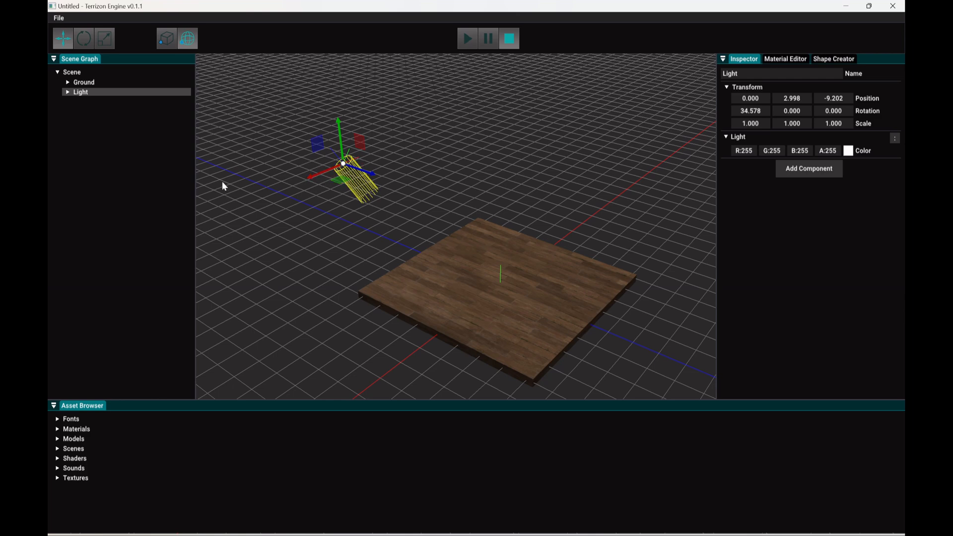
Step: Create a third entity named Camera and add a Camera component to it
click(107, 121)
right_click(74, 115)
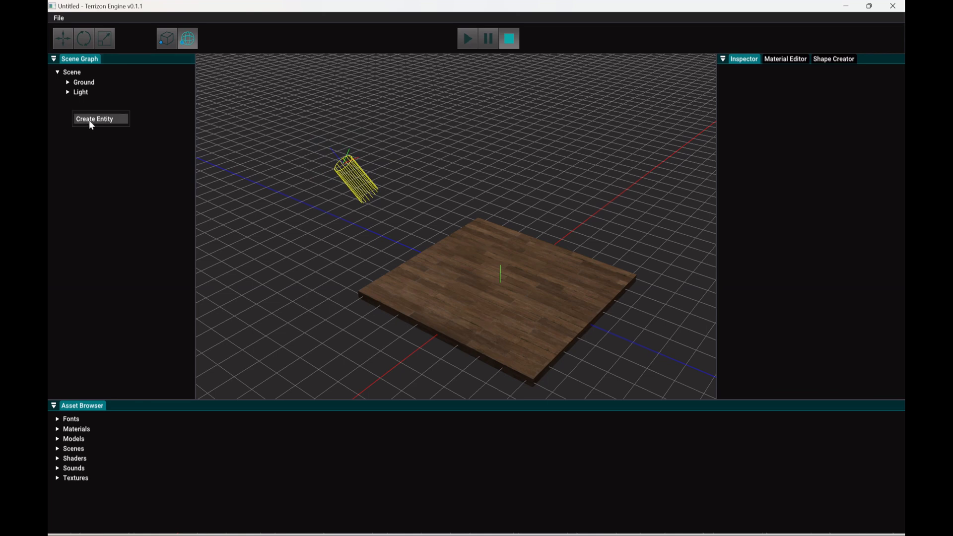
click(89, 120)
click(771, 78)
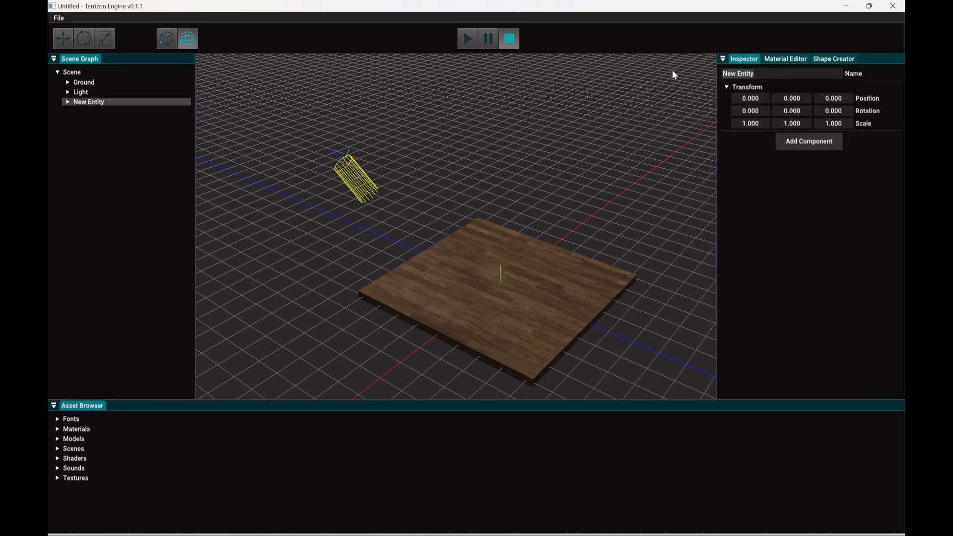
key(ctrl+a)
text(Camera)
click(803, 144)
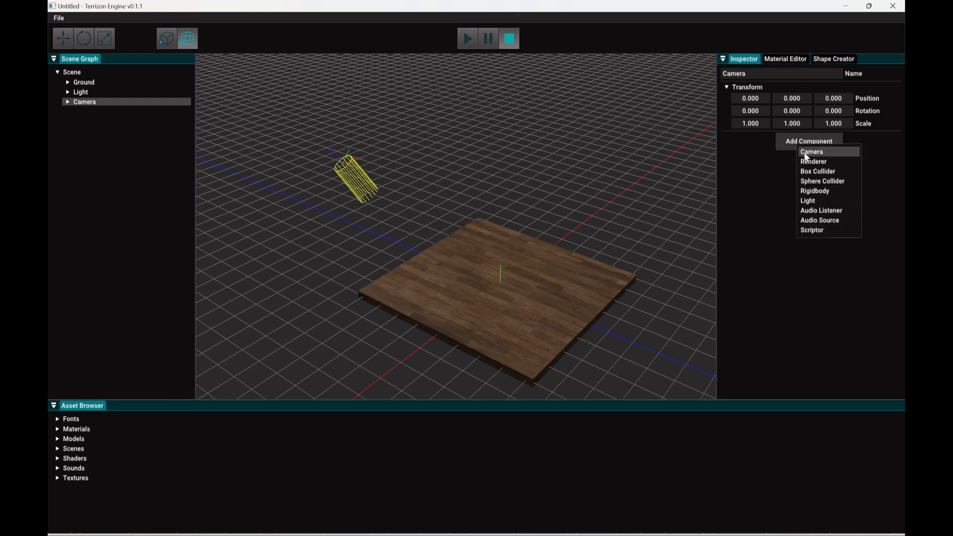
click(806, 157)
Step: Move the Camera up and away from the ground to about Y 2.2 and Z 10.74
click(475, 270)
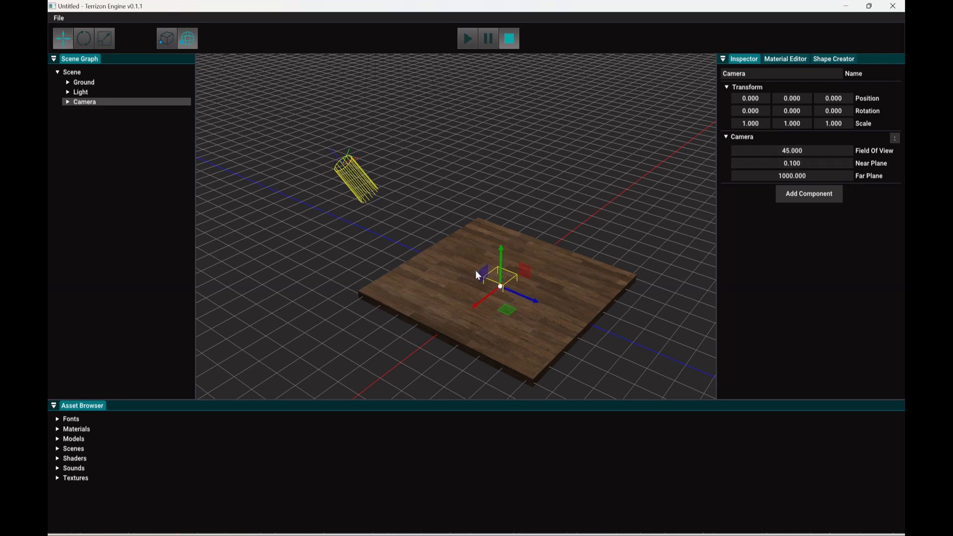
drag(501, 246, 501, 184)
drag(537, 242, 697, 342)
right_drag(695, 339, 468, 198)
key(s)
drag(527, 223, 605, 244)
right_drag(605, 244, 485, 260)
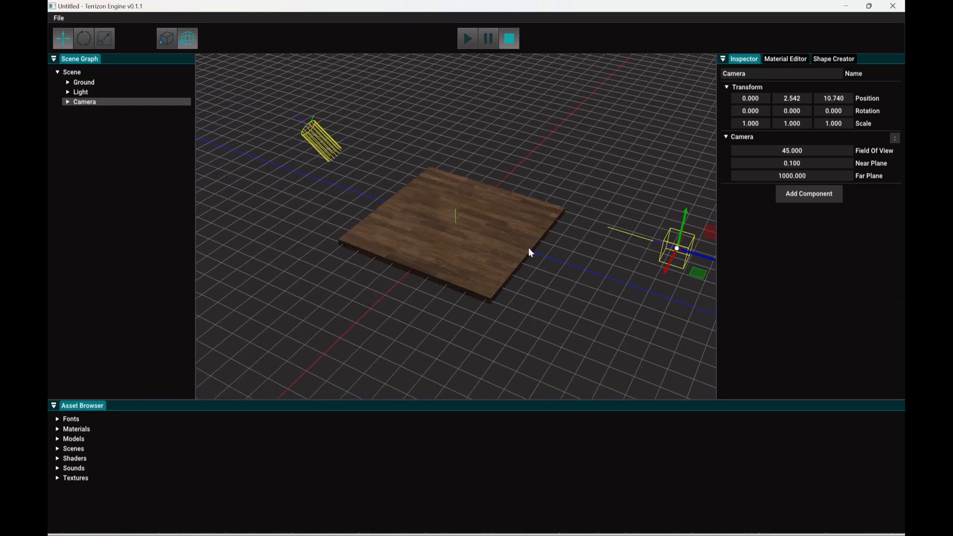
drag(683, 222, 681, 230)
right_drag(681, 230, 476, 273)
key(d)
key(a)
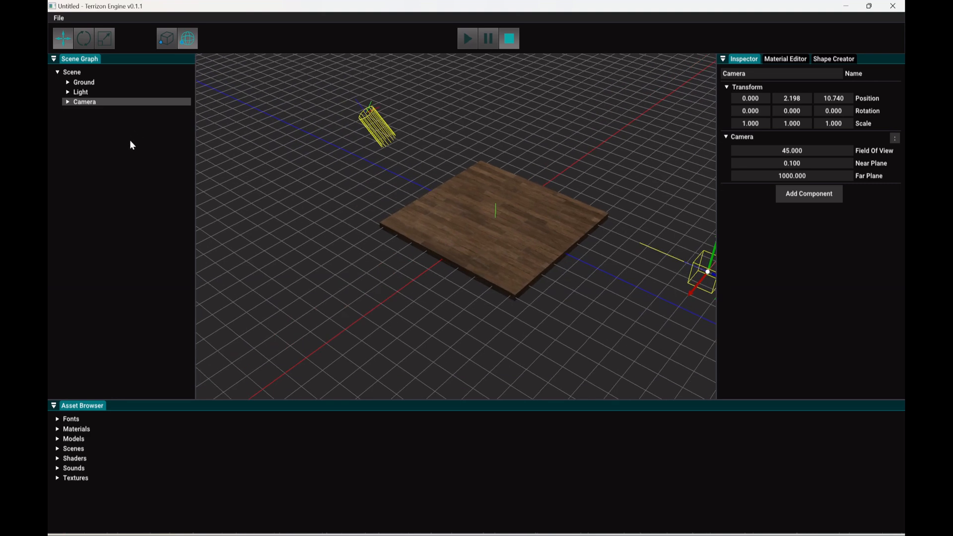
Step: Add an Audio Source component to the Ground entity
click(90, 83)
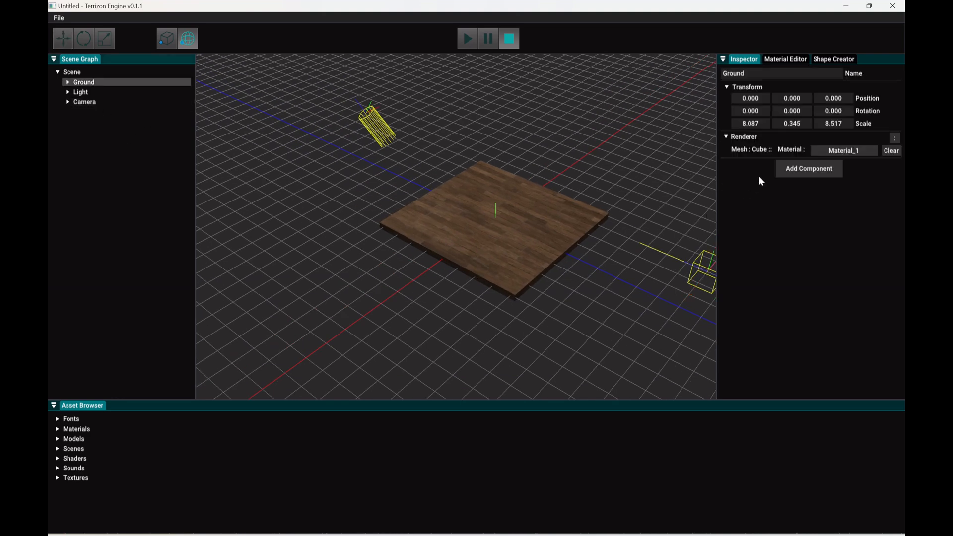
click(787, 172)
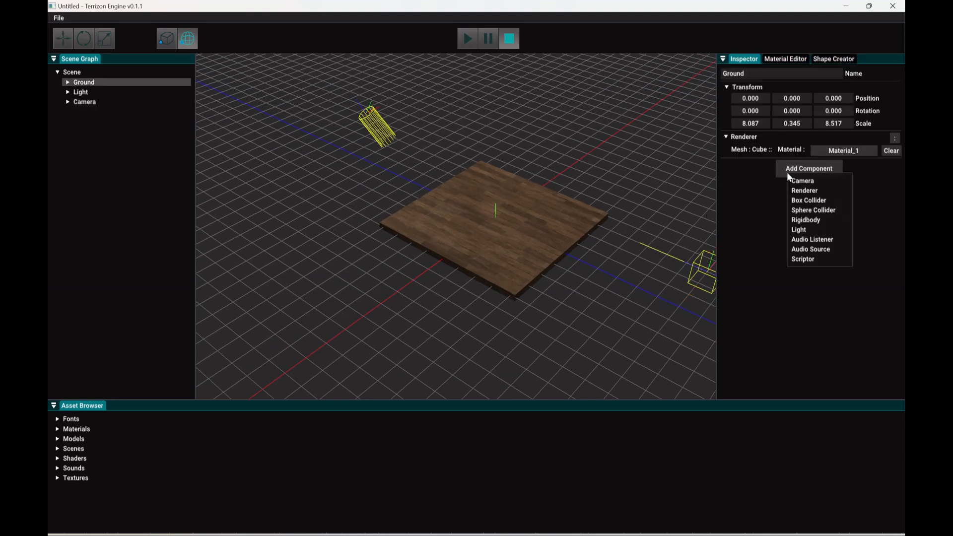
click(804, 249)
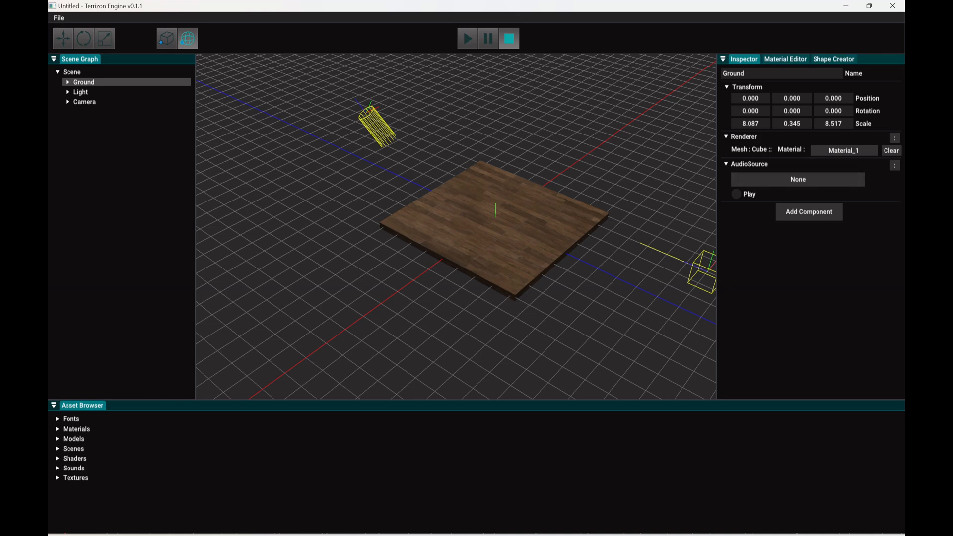
Step: Add an Audio Listener component to the Camera entity
click(92, 102)
click(787, 194)
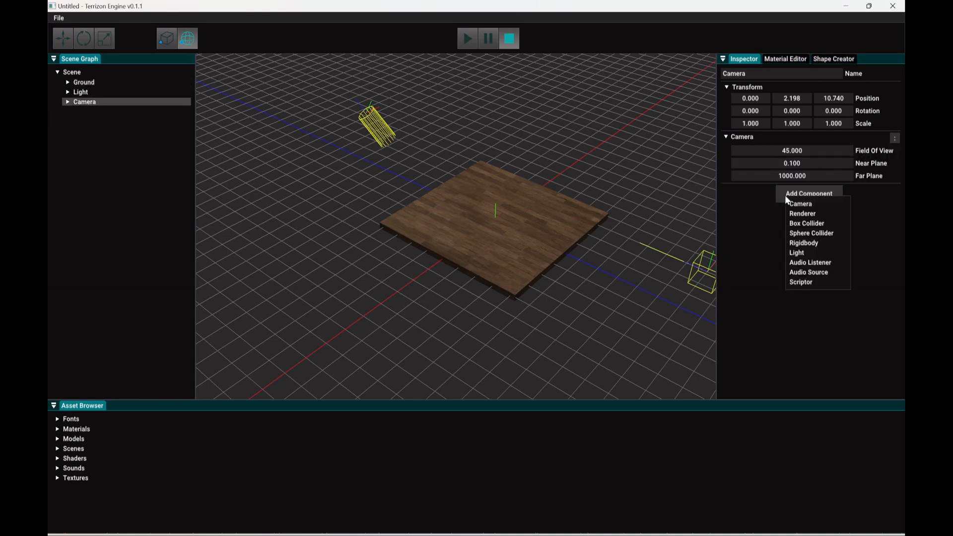
click(809, 260)
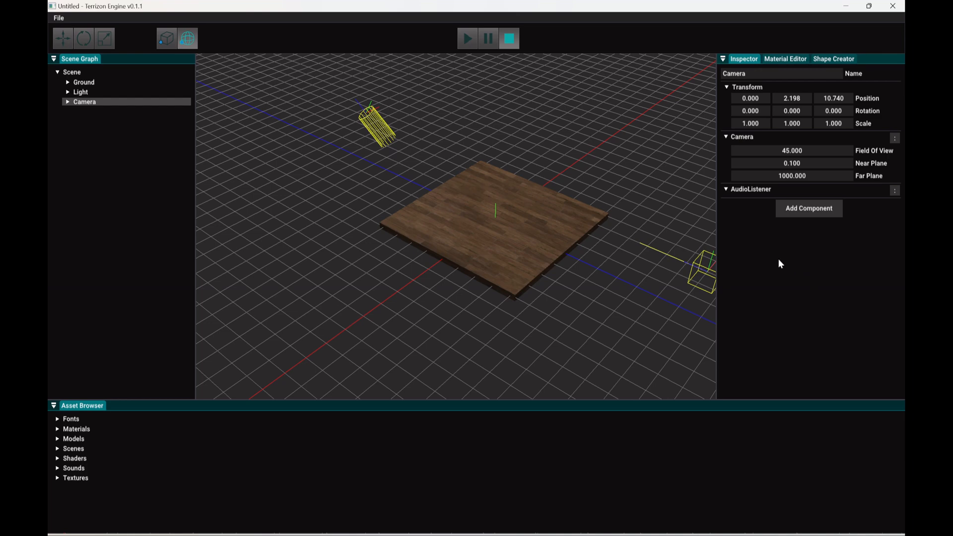
Step: Remove the Audio Listener component from the Camera entity and add it back
click(895, 191)
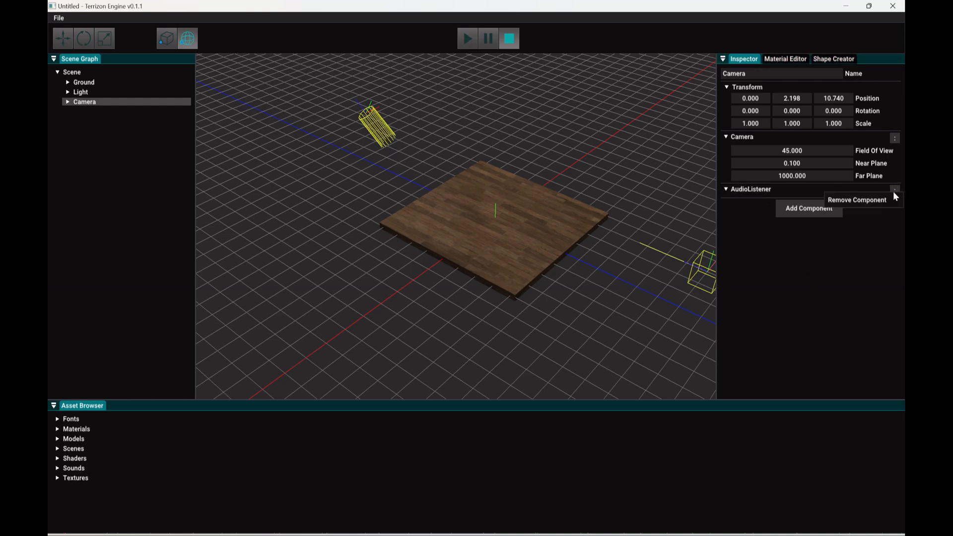
click(860, 201)
click(821, 198)
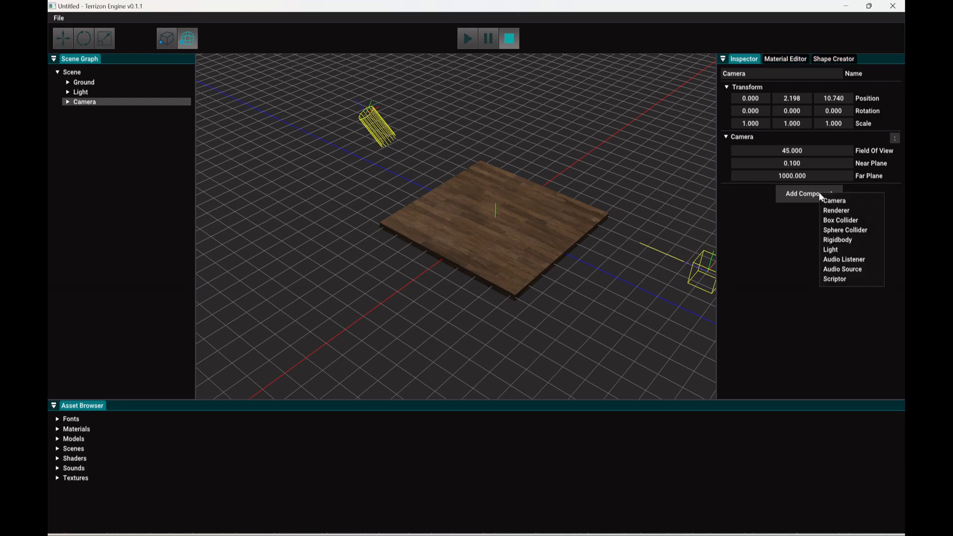
click(844, 260)
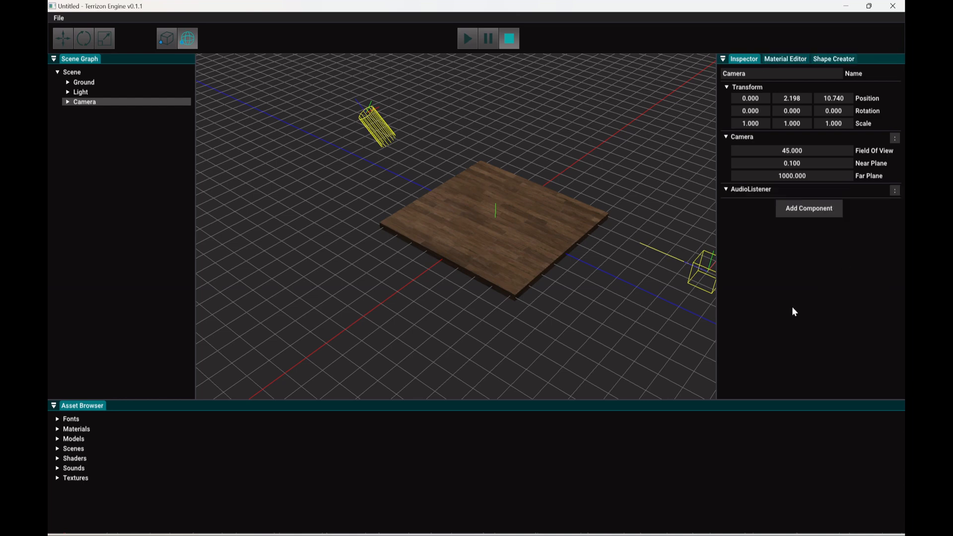
click(141, 147)
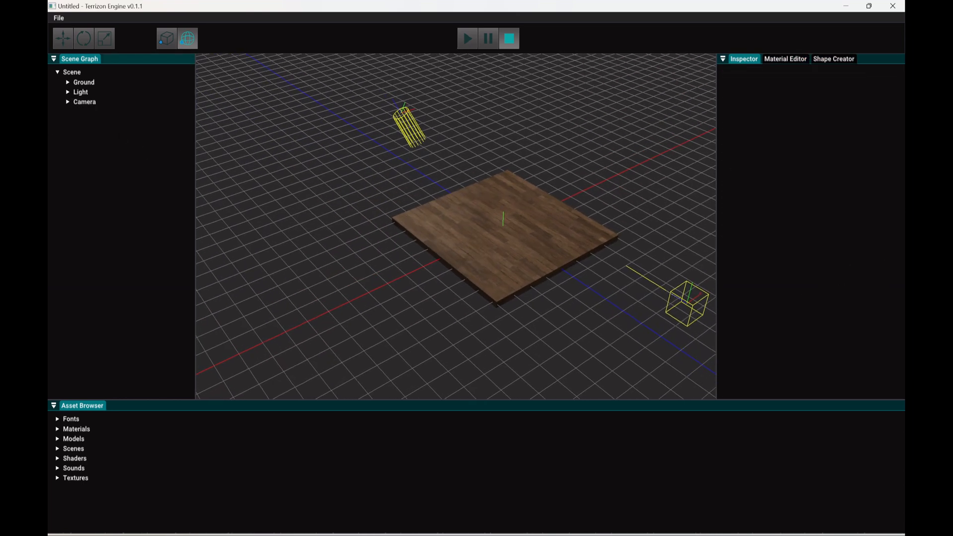
Step: Assign the mixkit-horror-sci-fi-wind-tunnel-894 sound to the Ground entity's Audio Source and enable Play
click(81, 82)
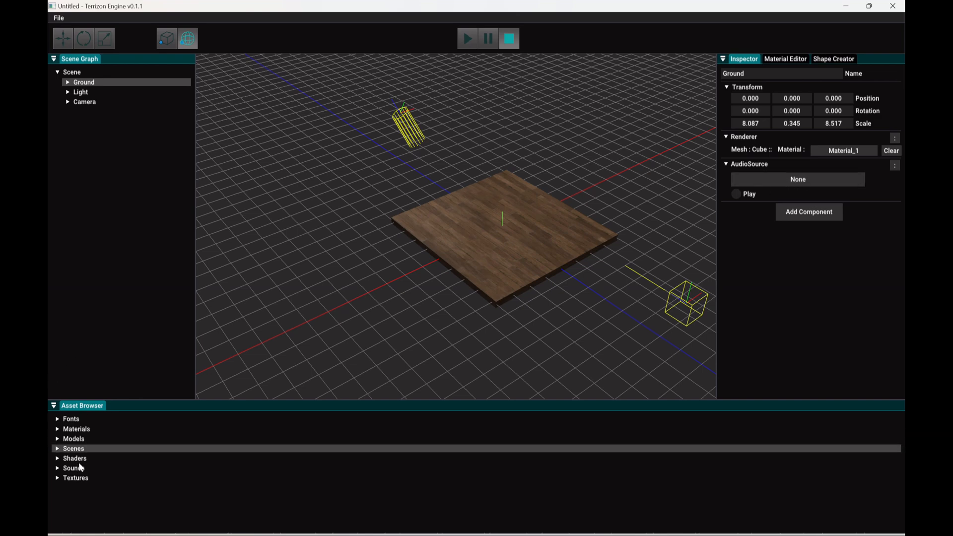
click(57, 469)
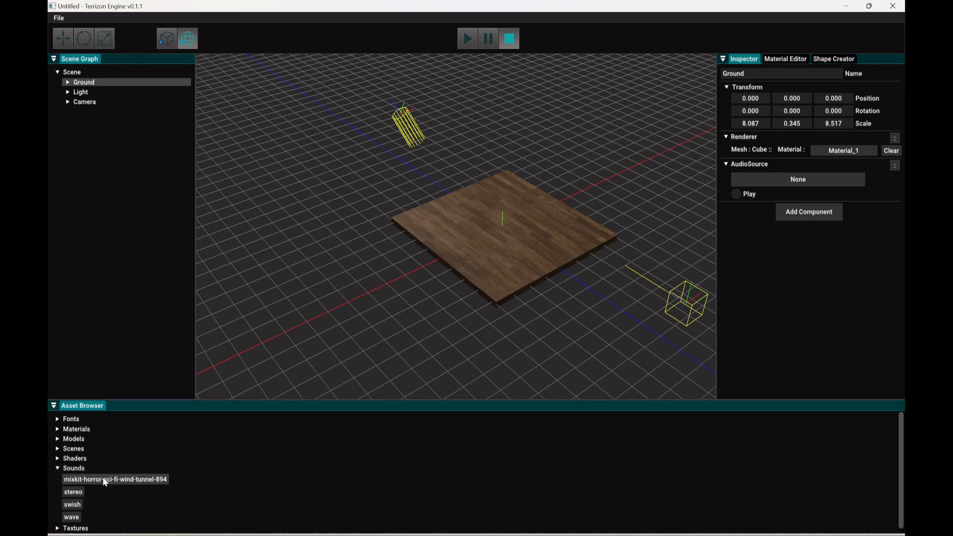
click(785, 182)
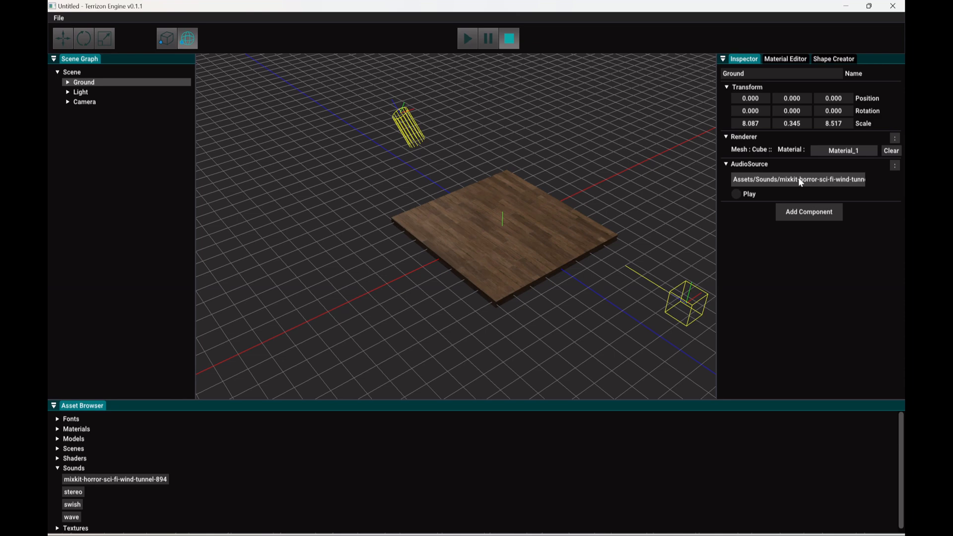
click(736, 194)
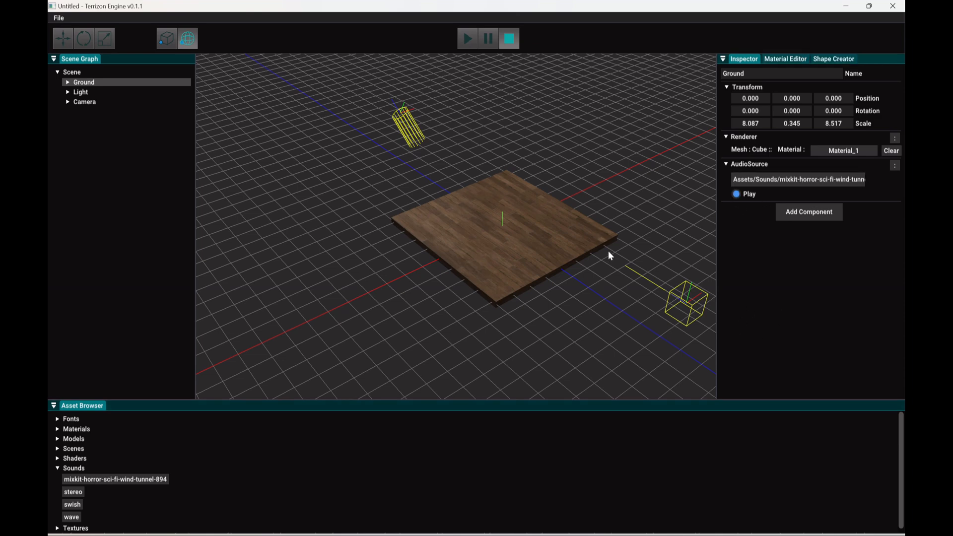
Step: Run the scene and raise the system volume so the Ground's sound can be heard
click(466, 42)
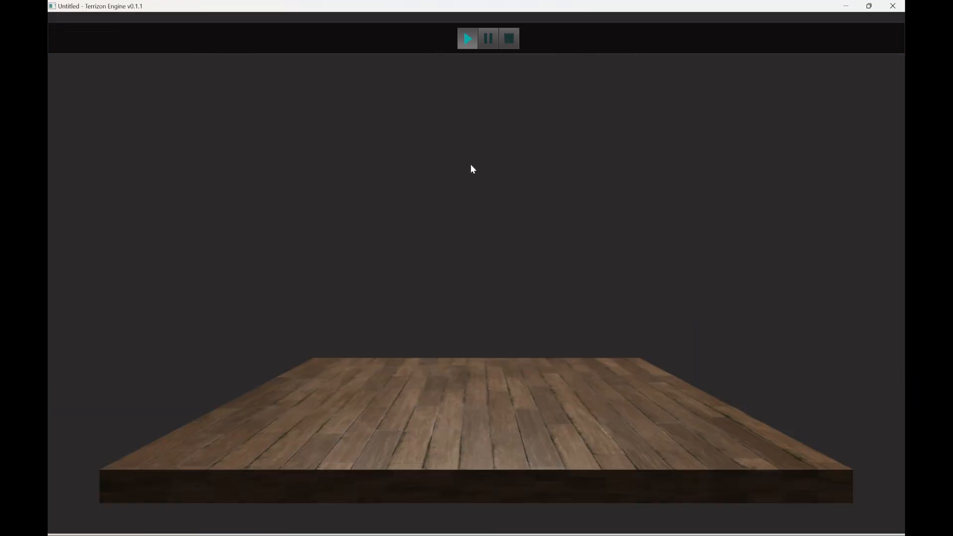
key(super+a)
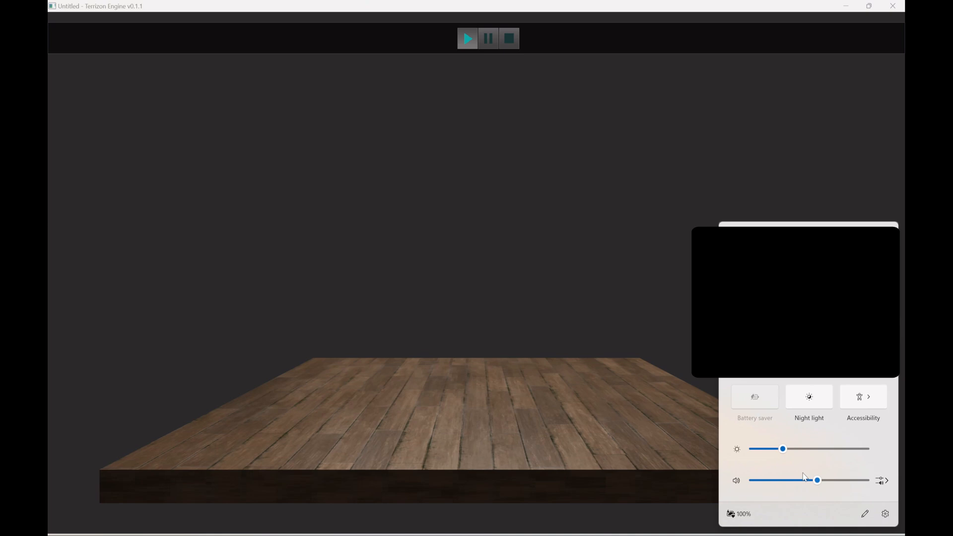
drag(817, 480, 867, 480)
click(606, 433)
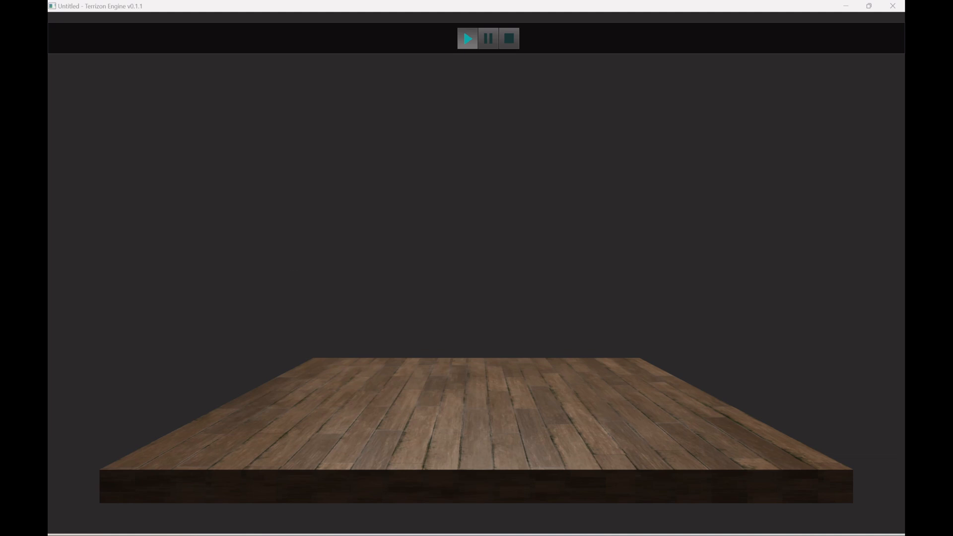
Step: Fly the camera away from and towards the ground to test the distance-based sound, and stop the running scene
key(s)
right_drag(593, 251, 616, 256)
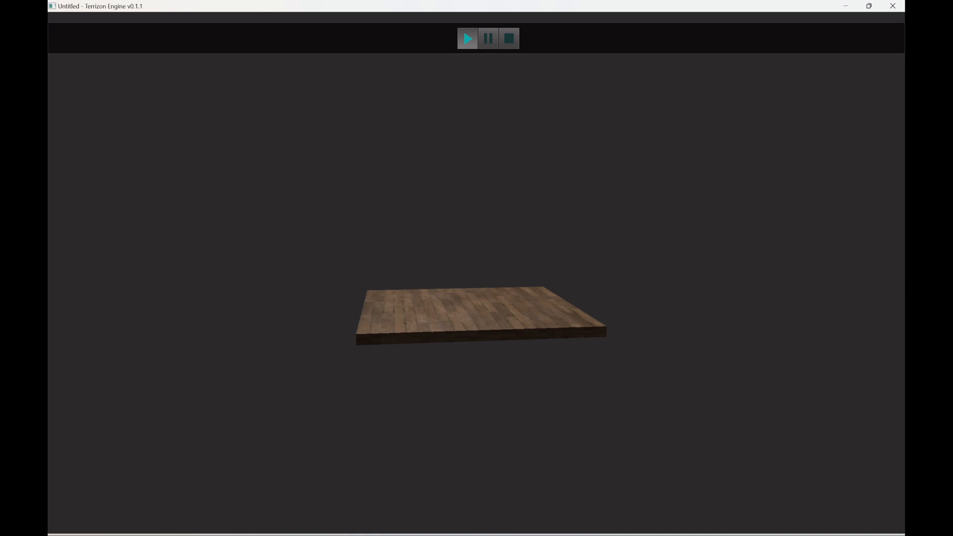
key(w)
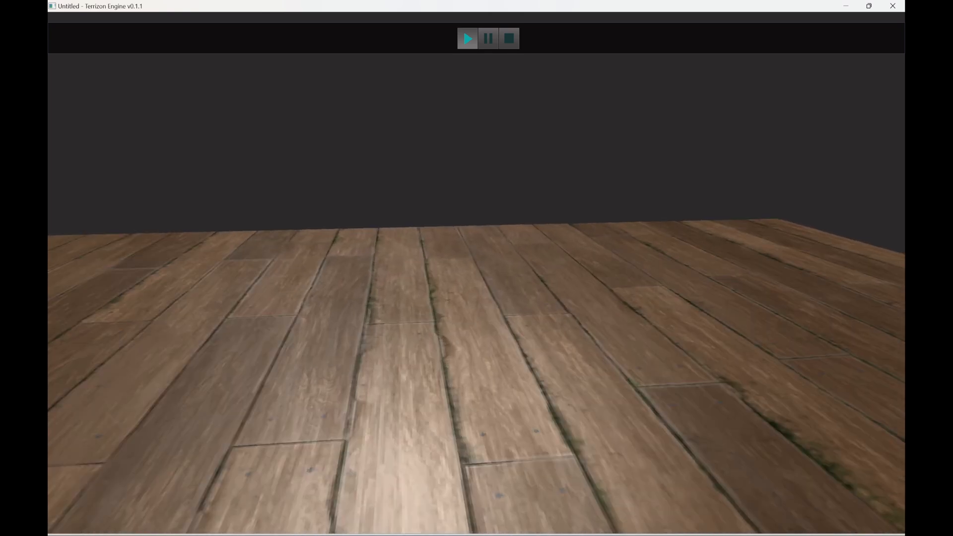
right_drag(616, 256, 618, 267)
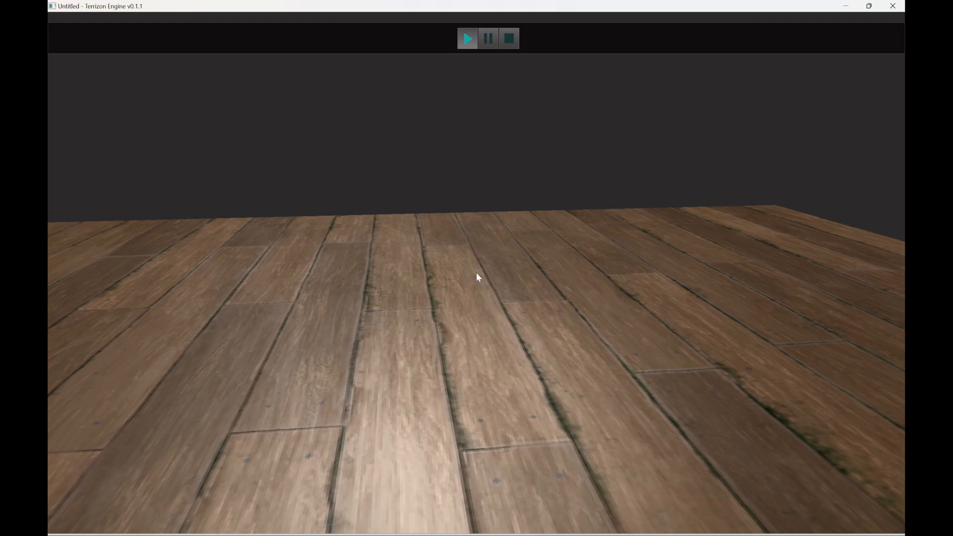
right_drag(476, 272, 513, 316)
key(s)
key(a)
key(w)
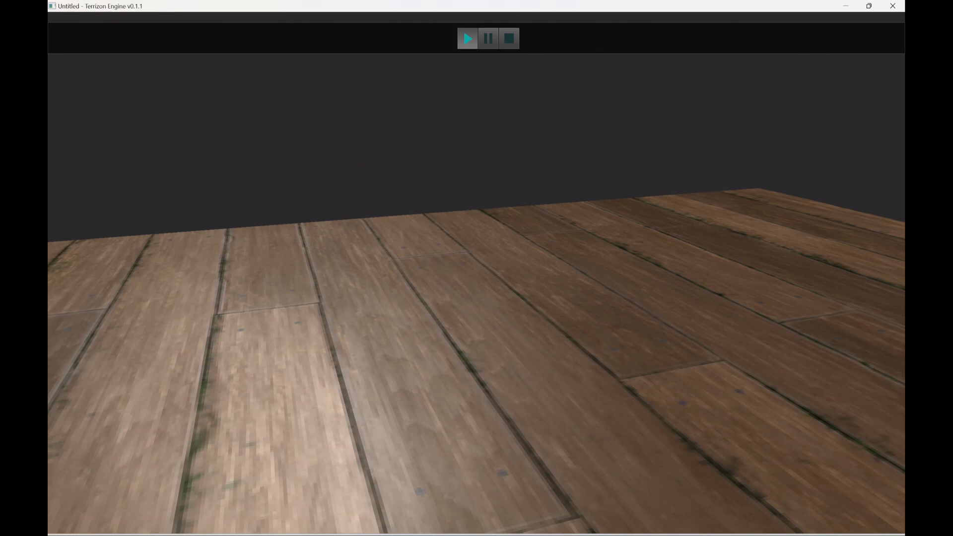
right_drag(513, 315, 881, 228)
key(s)
key(w)
key(w)
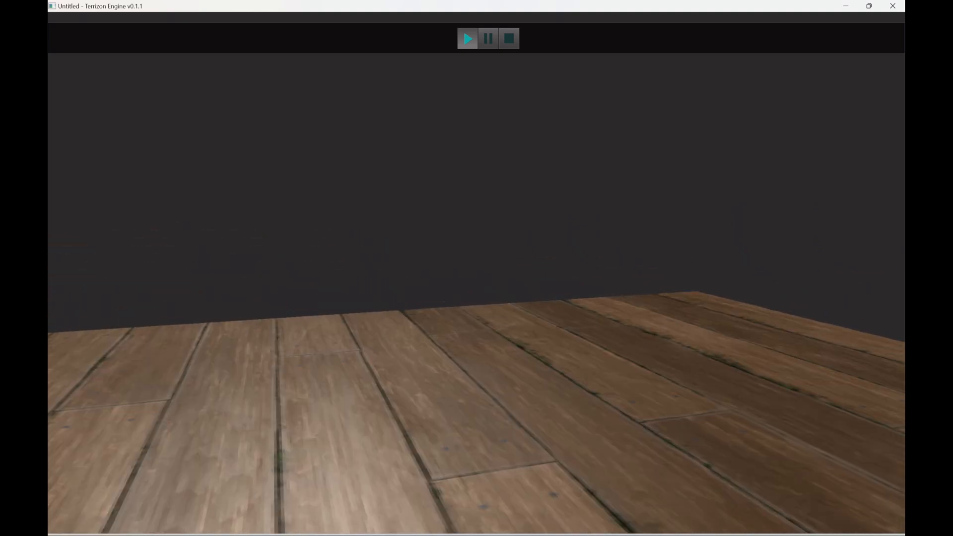
key(s)
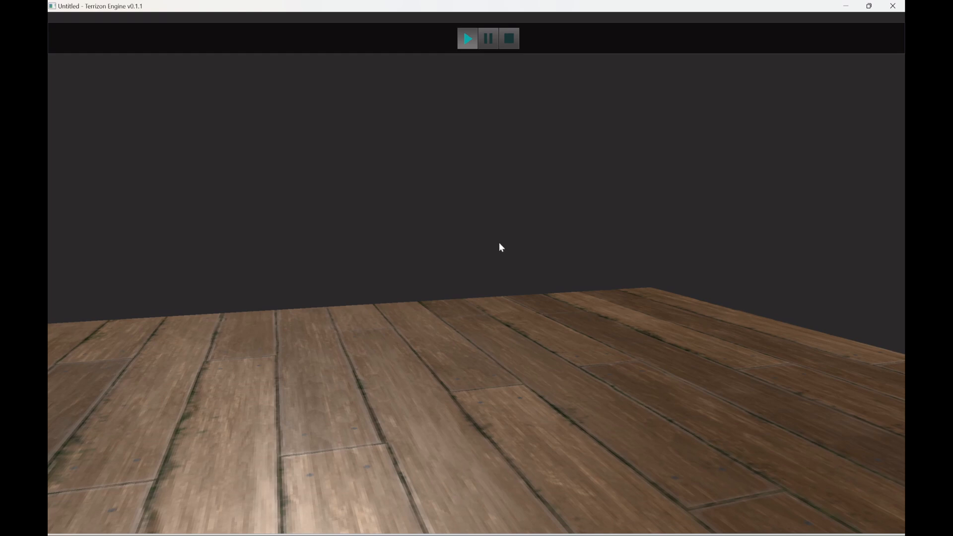
key(s)
right_drag(499, 242, 499, 313)
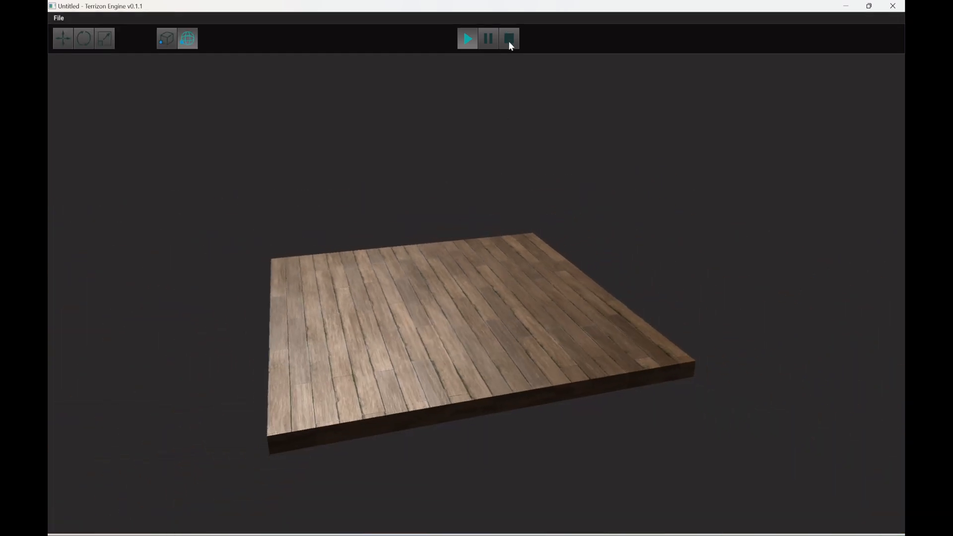
click(509, 41)
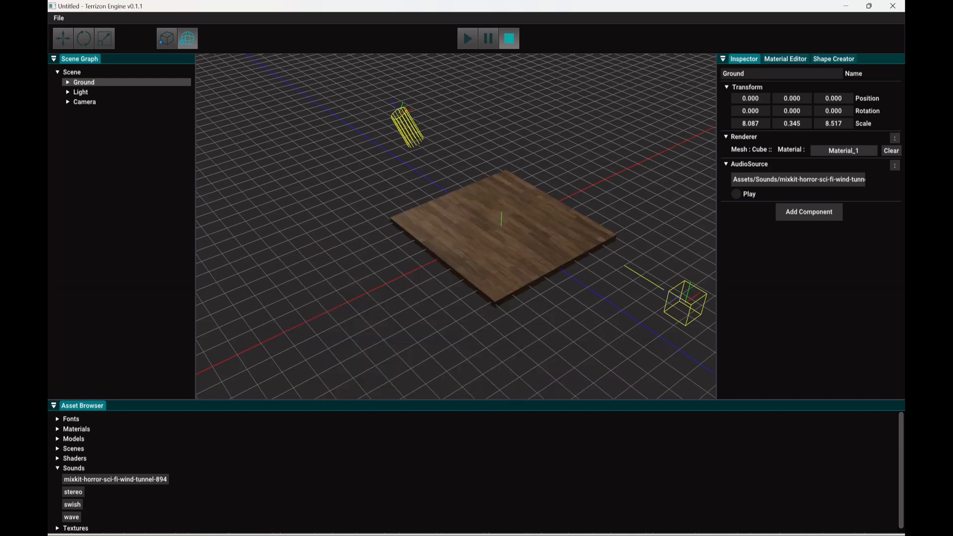
Step: Create a new entity at the top level of the scene and select it
right_drag(456, 226, 527, 155)
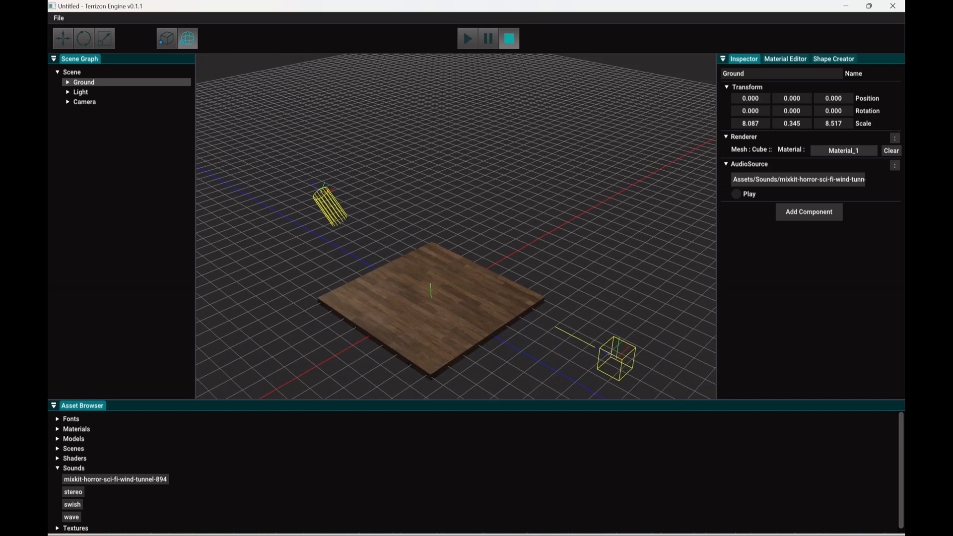
right_drag(456, 227, 455, 243)
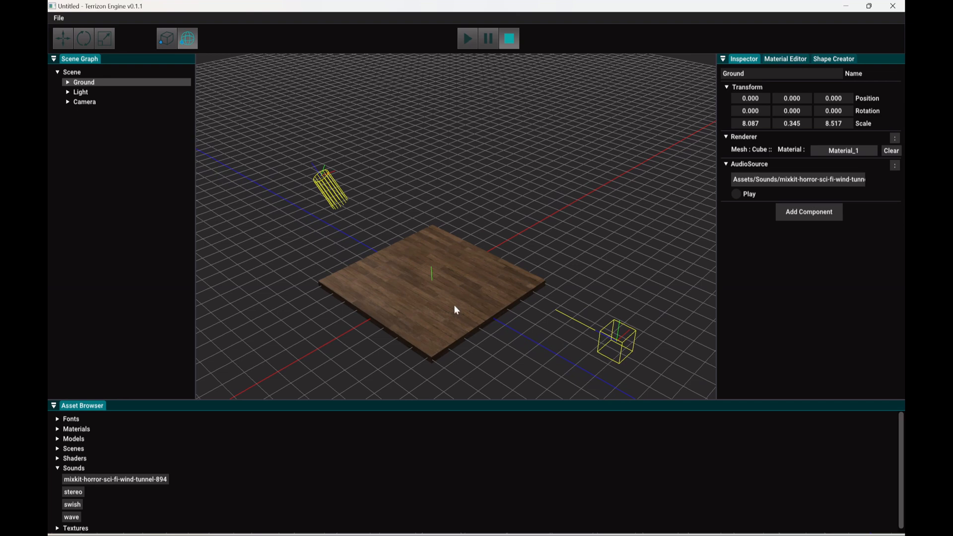
click(111, 140)
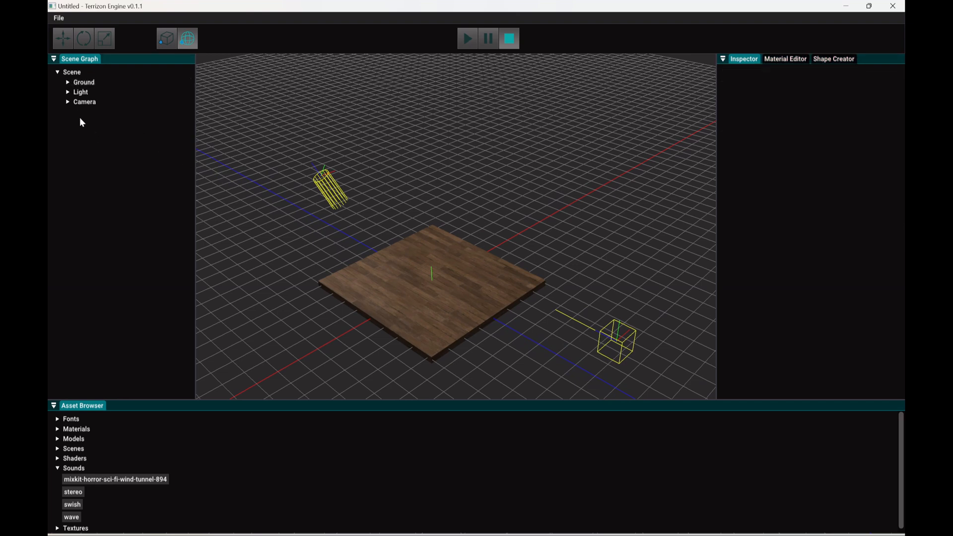
click(67, 102)
click(90, 144)
right_click(91, 142)
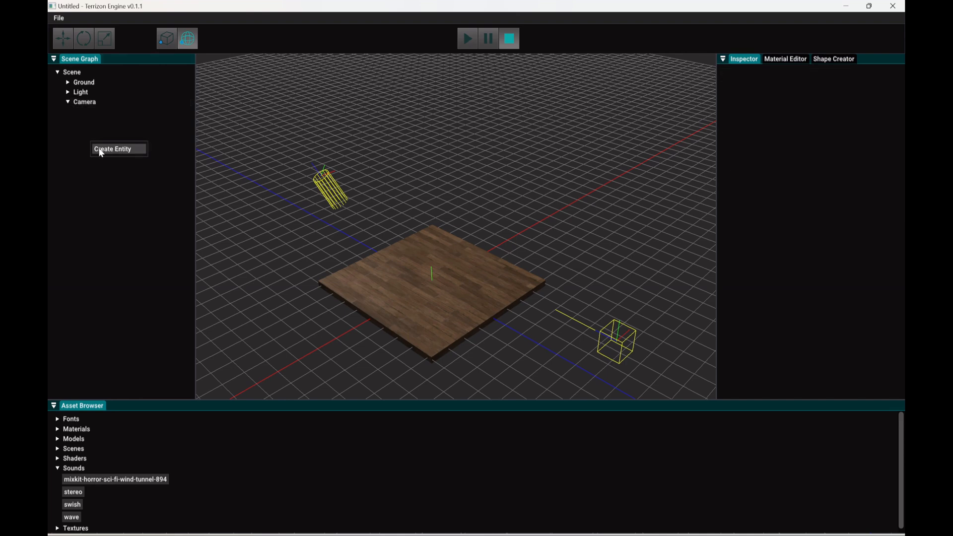
click(101, 151)
click(94, 112)
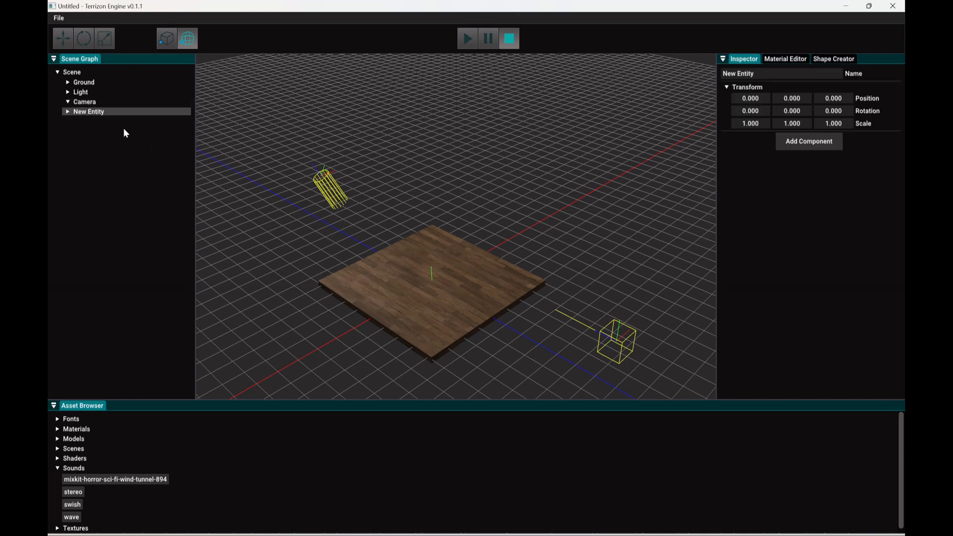
Step: Add a Renderer component to the new entity and rename the entity as Gun
click(836, 145)
click(834, 165)
click(767, 75)
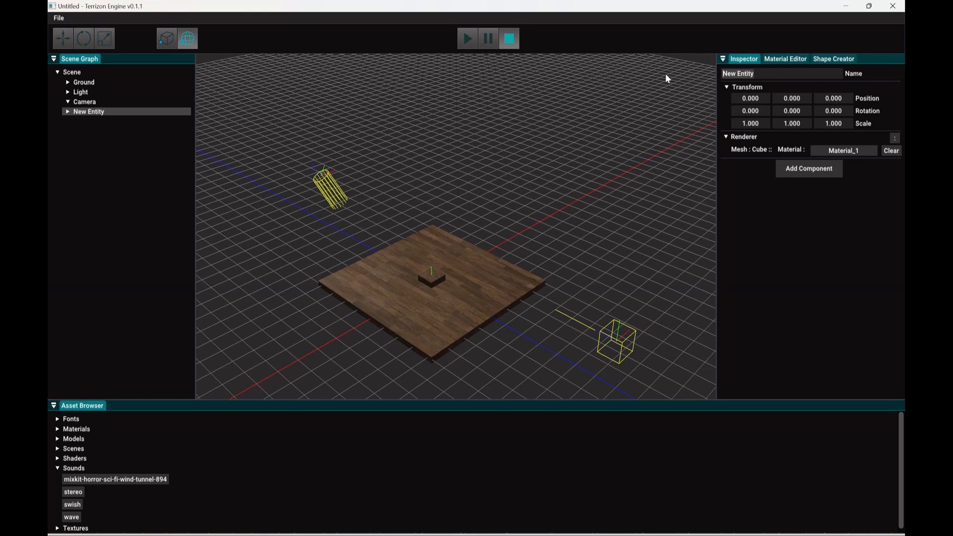
text(Gun)
Step: Make Gun a child of the Camera entity and move it to about X 0.69, Y -0.224, Z -1.602
drag(78, 113, 90, 103)
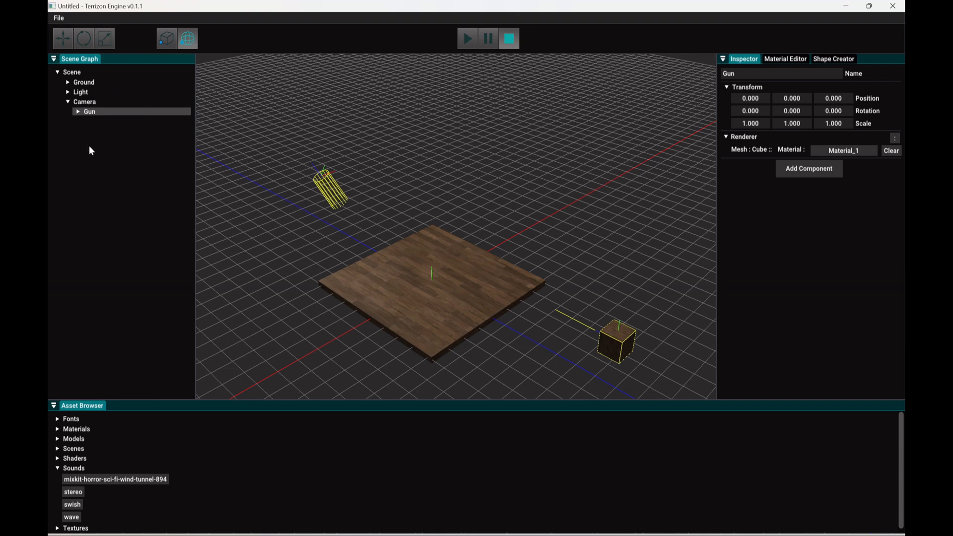
click(63, 38)
drag(654, 364, 620, 347)
drag(586, 293, 585, 299)
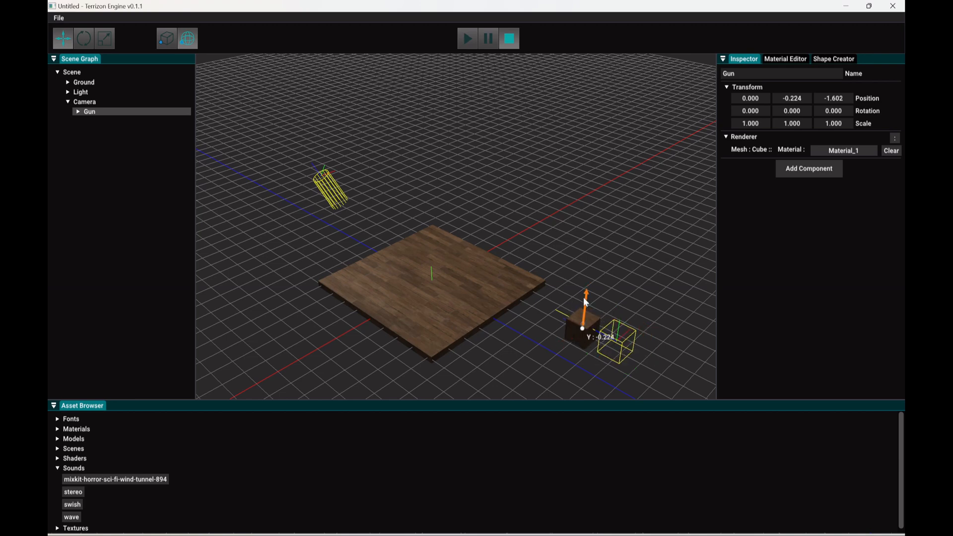
drag(562, 344, 576, 342)
Step: Scale the Gun cube into a long thin bar of about 0.337 in X, 0.313 in Y and 2.334 in Z
right_drag(577, 342, 476, 274)
key(r)
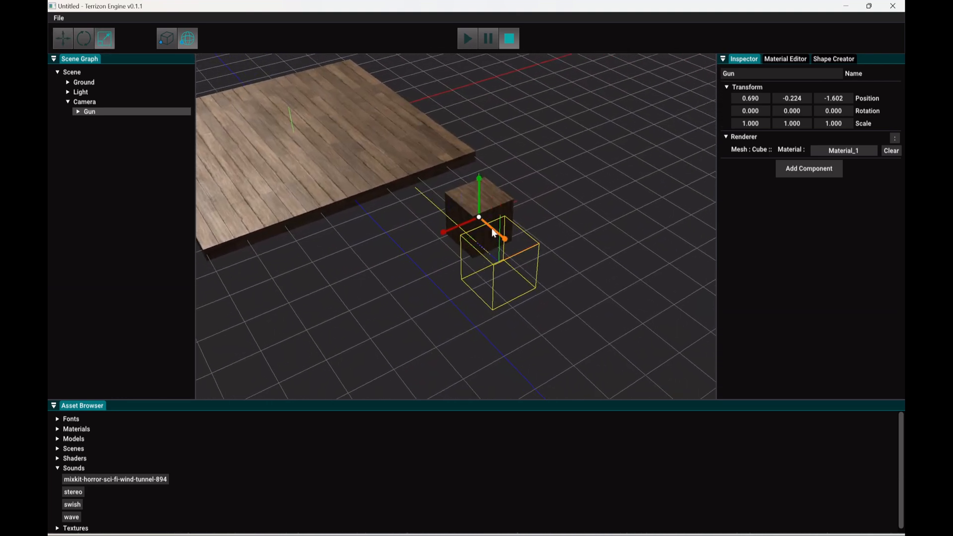
drag(443, 234, 474, 231)
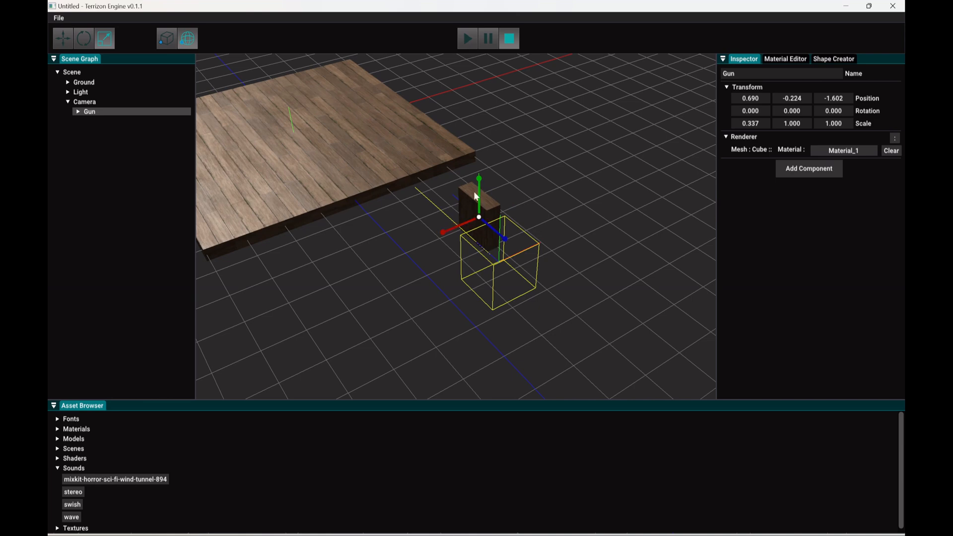
drag(479, 179, 479, 212)
drag(505, 241, 542, 283)
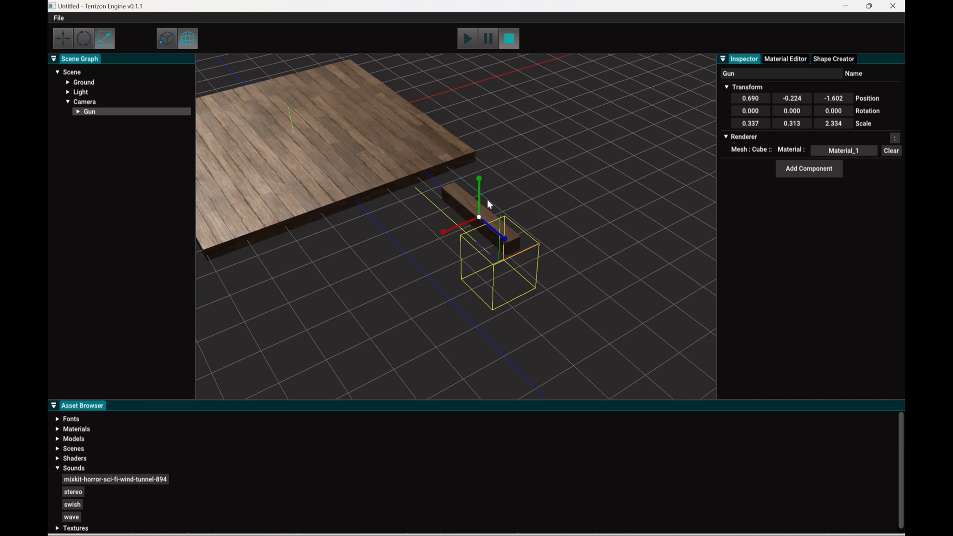
Step: Lower the Gun to about Y -0.503 and shift it sideways to about X 0.658
key(w)
drag(477, 182, 480, 193)
mouse_move(481, 193)
right_down()
mouse_move(383, 195)
mouse_move(480, 188)
mouse_move(479, 178)
right_up()
key(w)
drag(443, 269, 441, 270)
right_drag(531, 298, 483, 295)
right_drag(482, 270, 462, 283)
key(a)
key(a)
key(d)
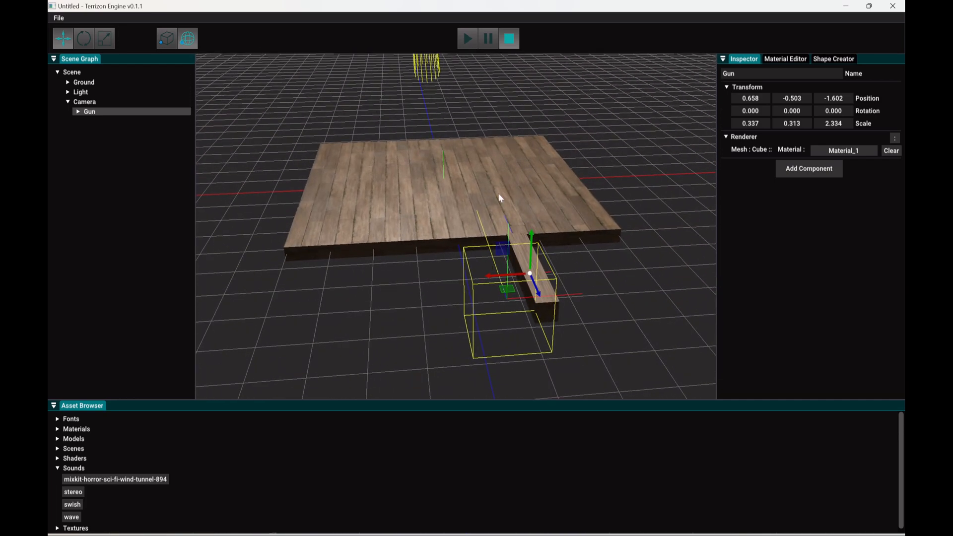
Step: Run the scene and fly the camera around the ground to examine how the Gun follows the Camera entity
click(469, 40)
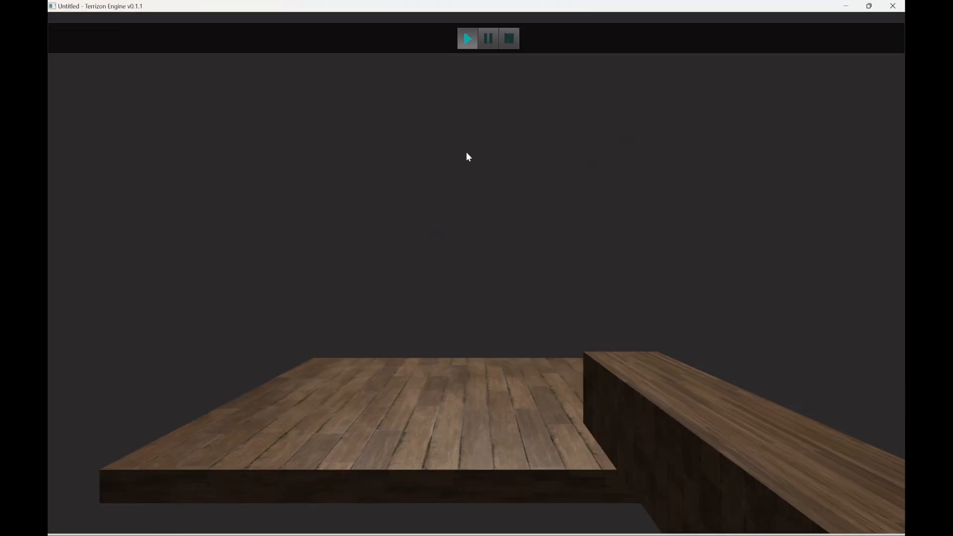
key(w)
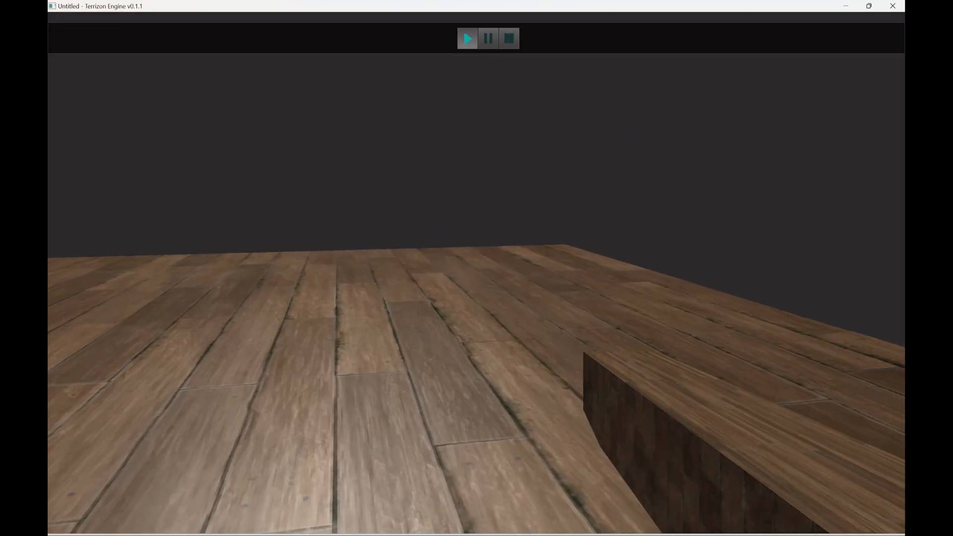
key(a)
key(s)
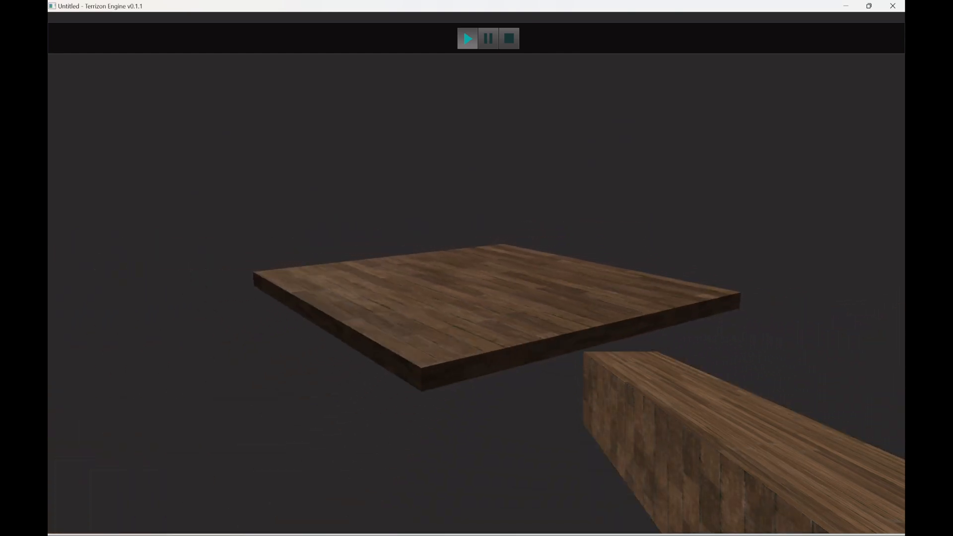
key(e)
key(w)
key(d)
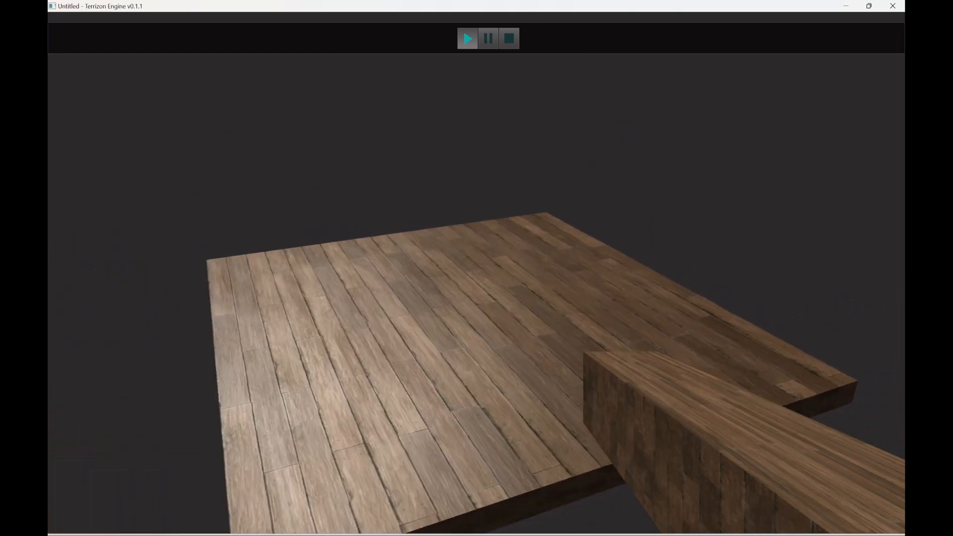
key(a)
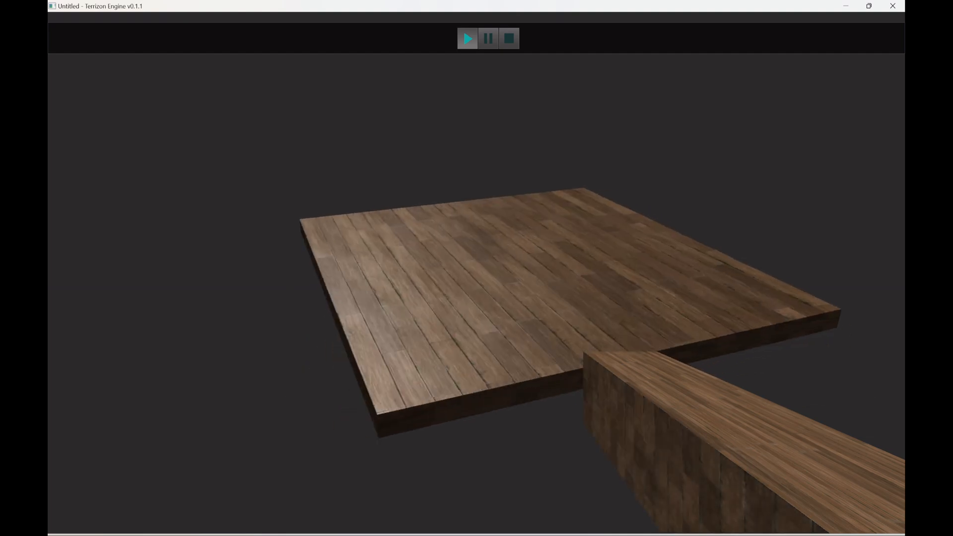
key(s)
key(d)
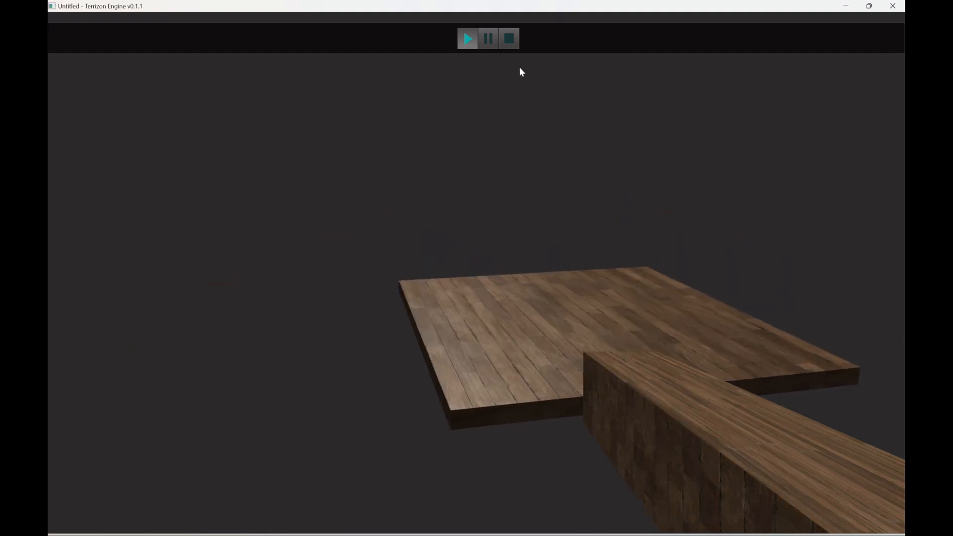
Step: Pause the running scene and enable Play on the Ground entity's AudioSource
click(498, 40)
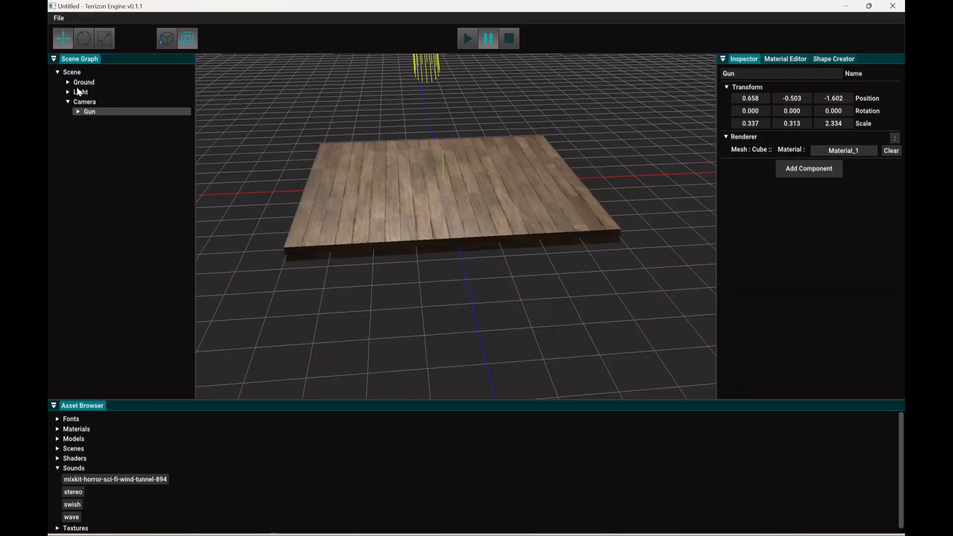
click(84, 82)
click(737, 194)
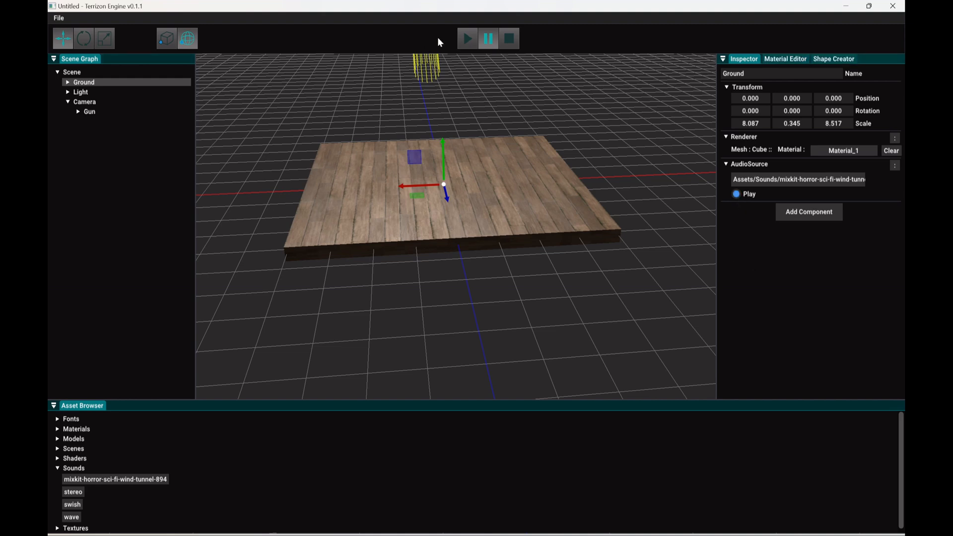
Step: Resume the scene, fly the camera towards, across and away from the ground to test its audio, and stop the run
click(467, 39)
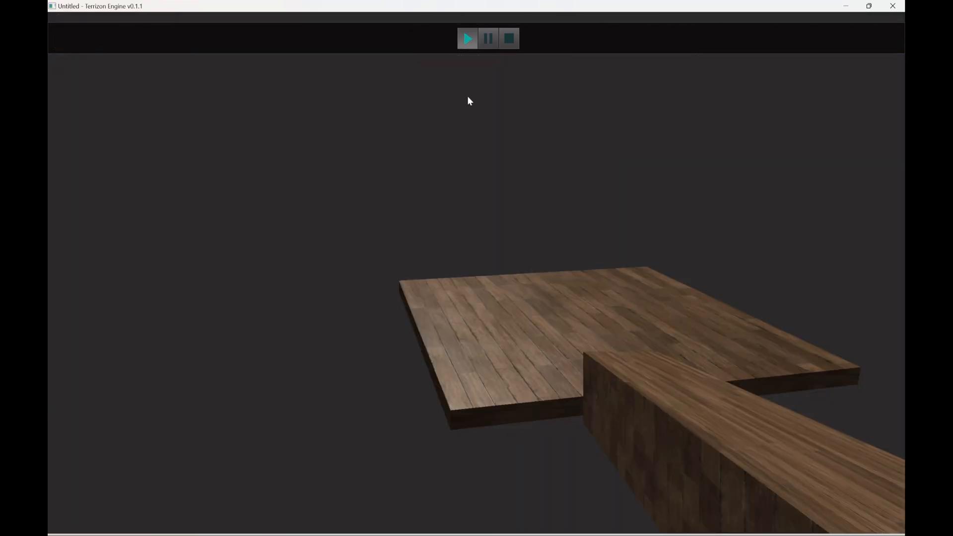
key(w)
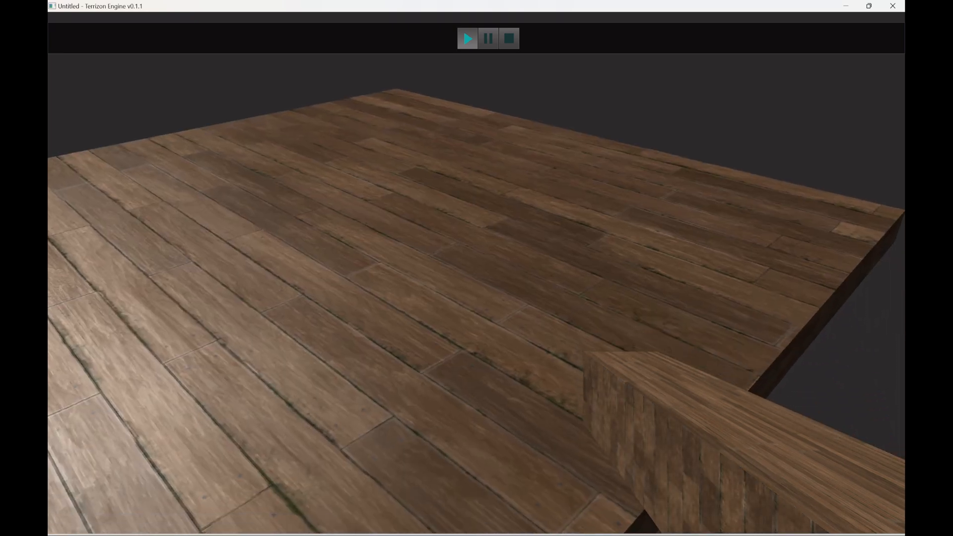
key(s)
key(a)
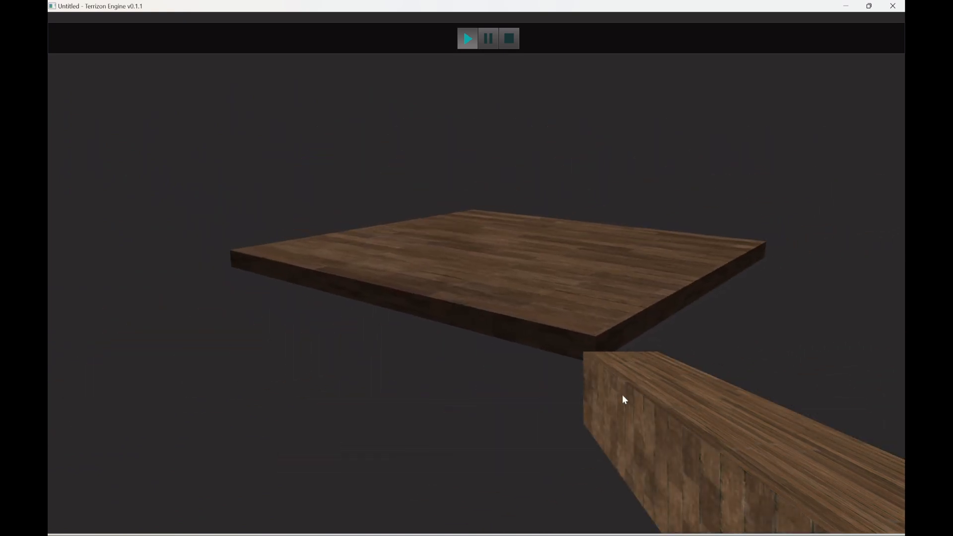
key(w)
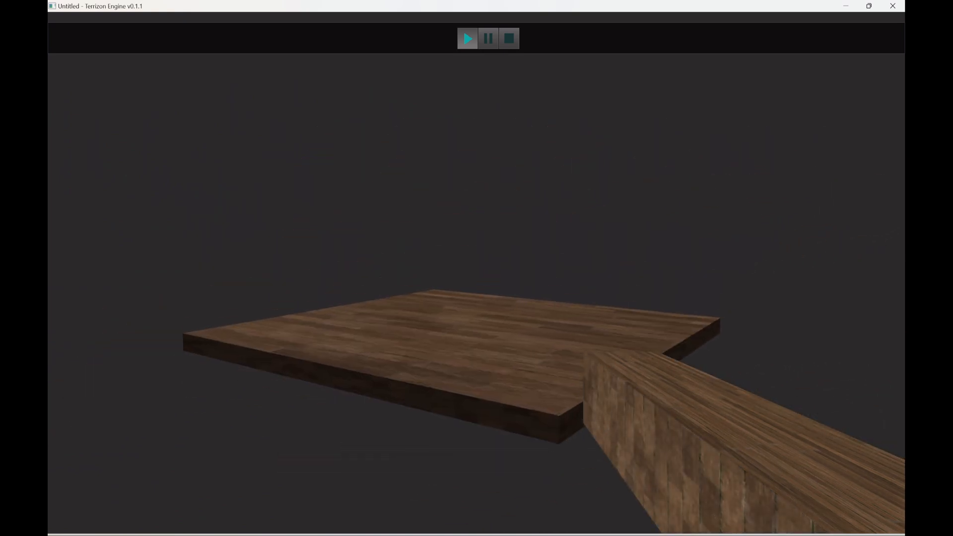
key(d)
key(w)
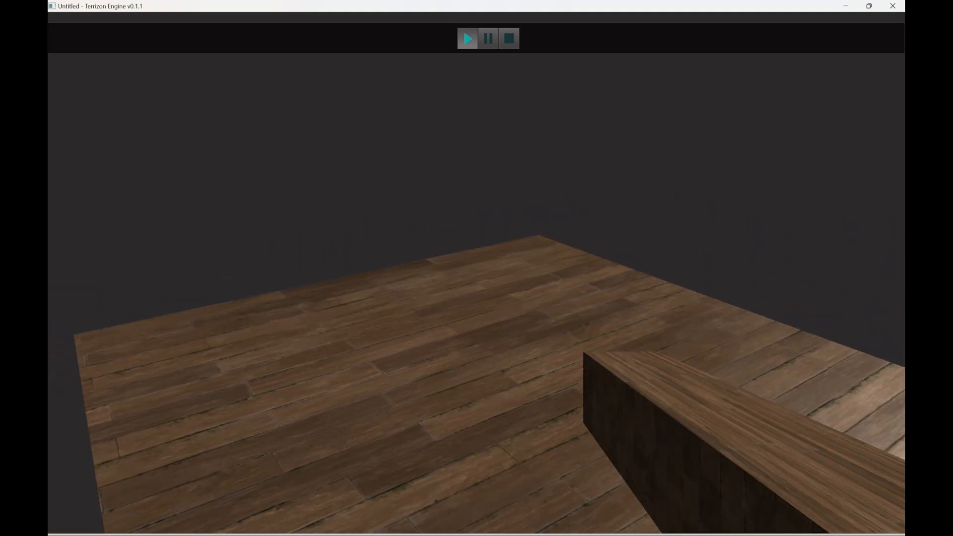
key(a)
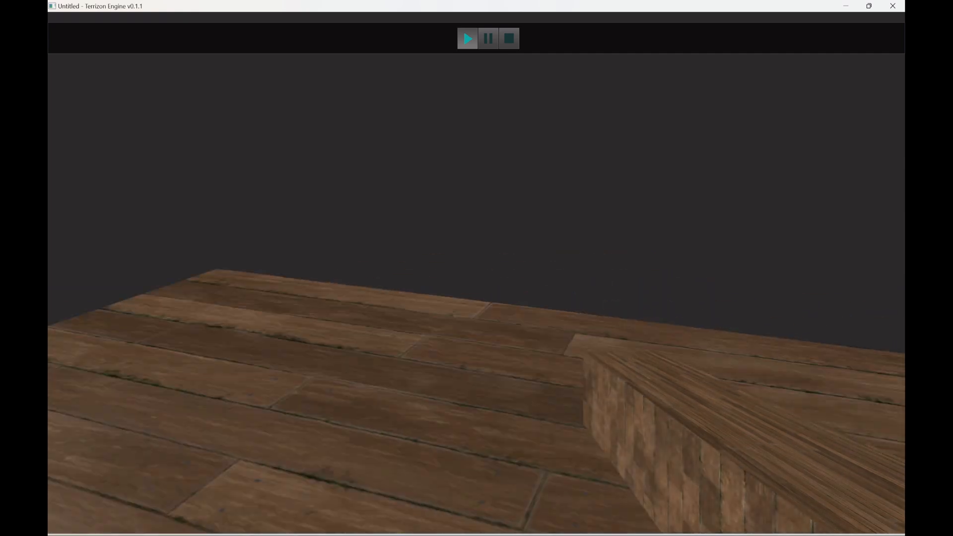
key(s)
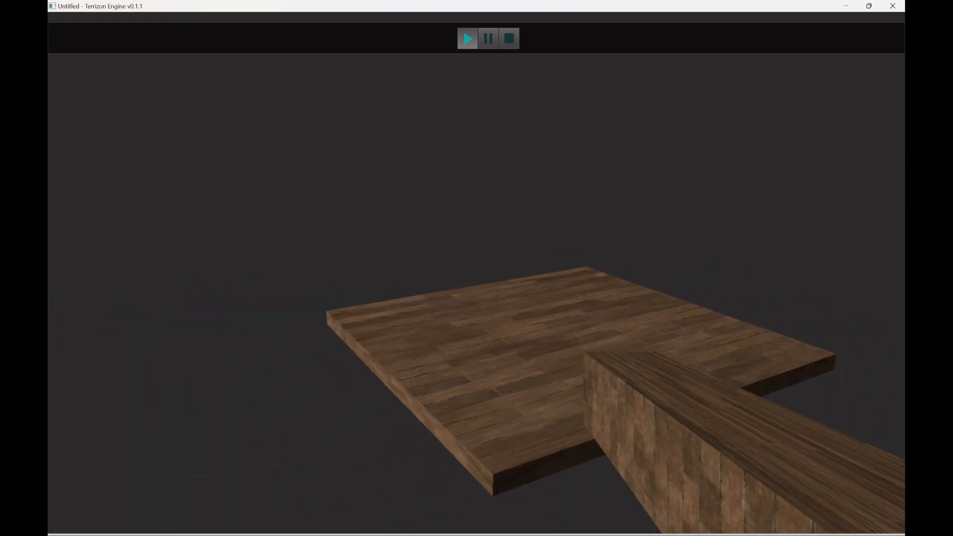
key(w)
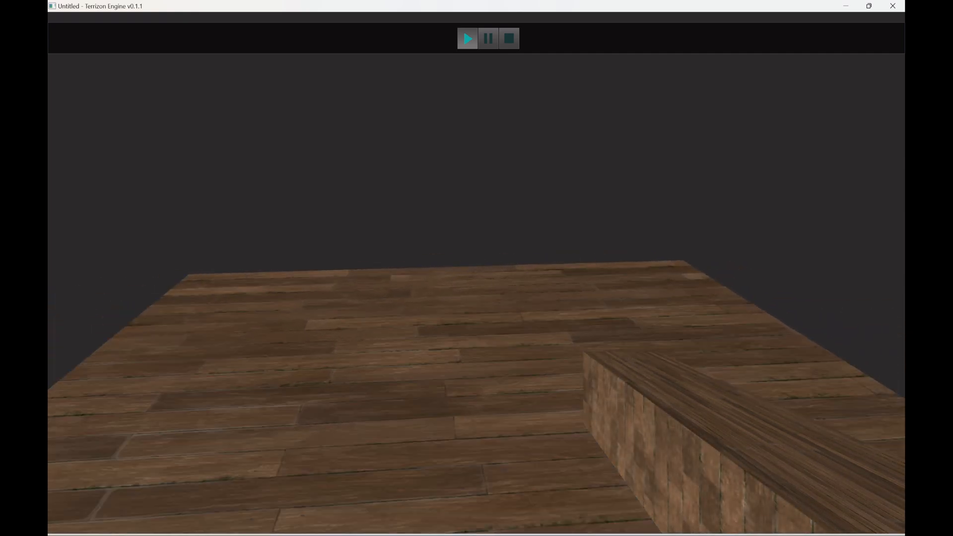
key(s)
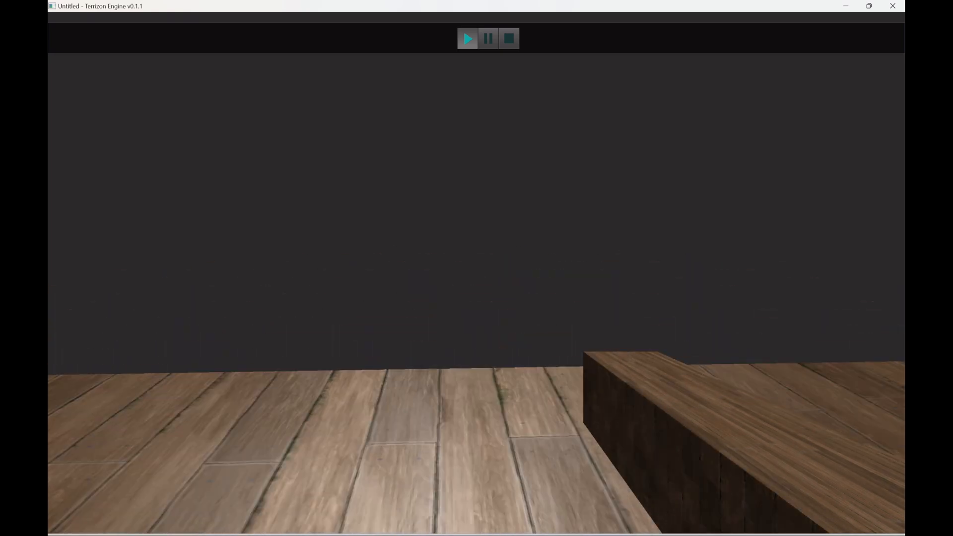
key(d)
key(w)
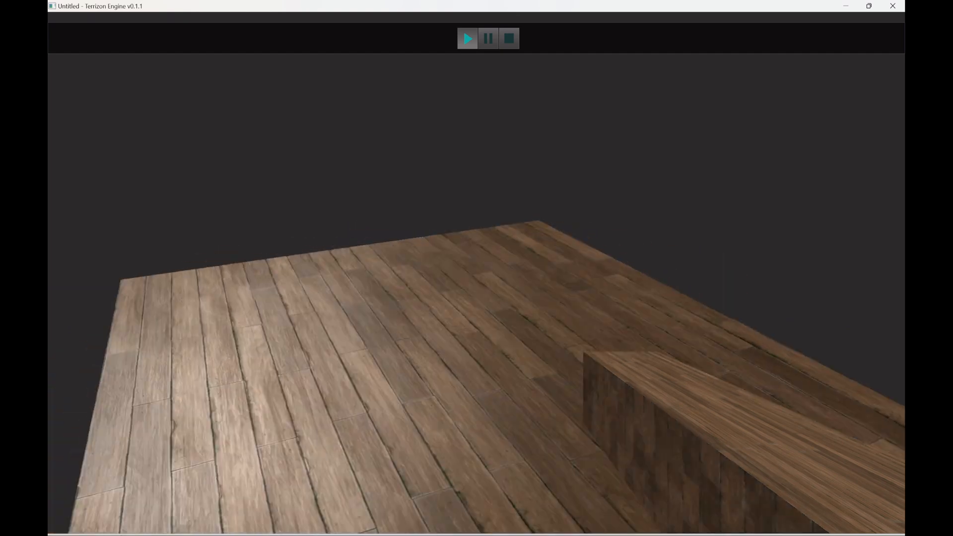
key(s)
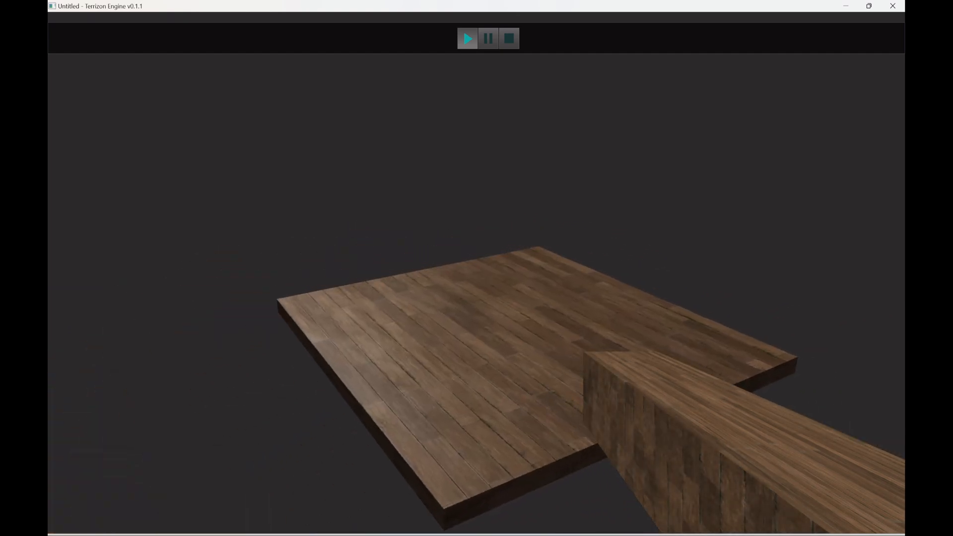
click(510, 38)
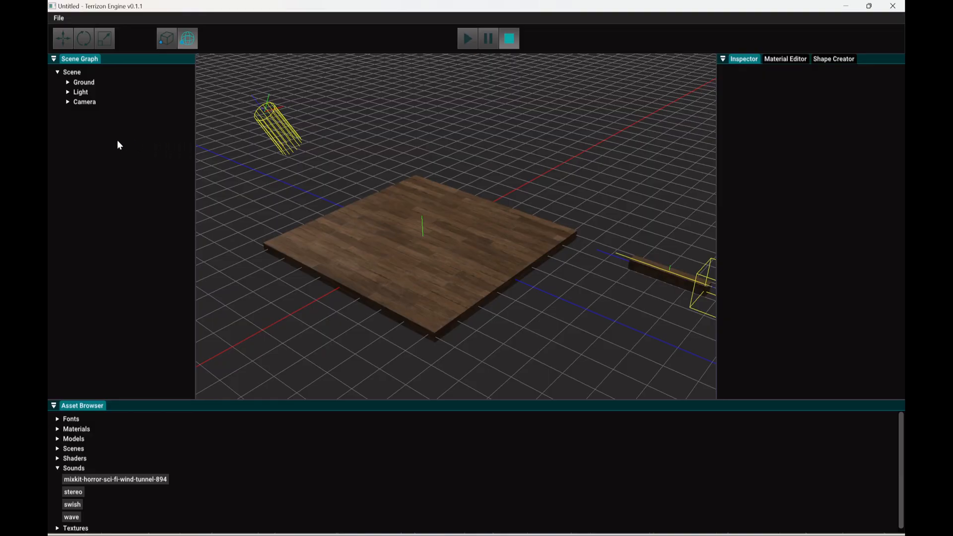
Step: Create a new entity in the scene and rename it as Door
right_click(95, 133)
click(106, 140)
click(102, 114)
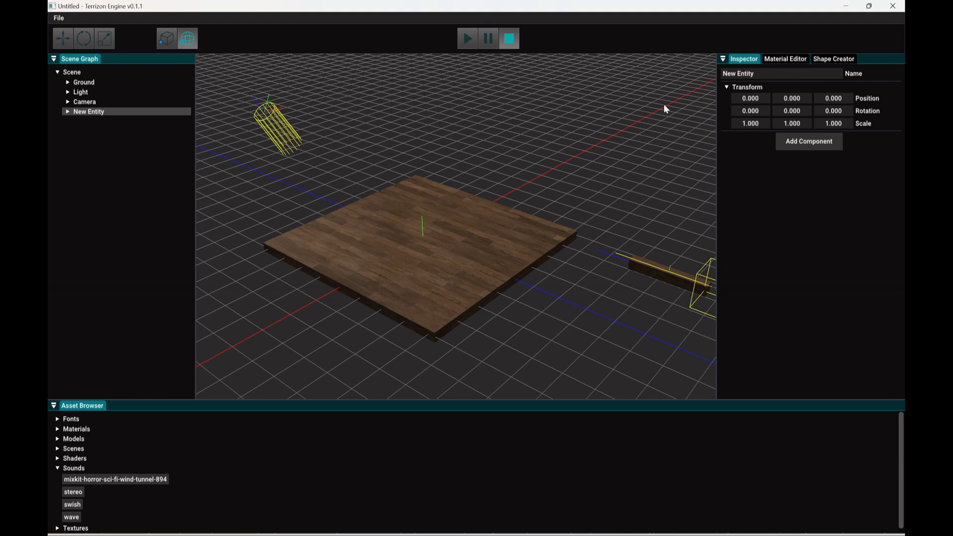
click(771, 75)
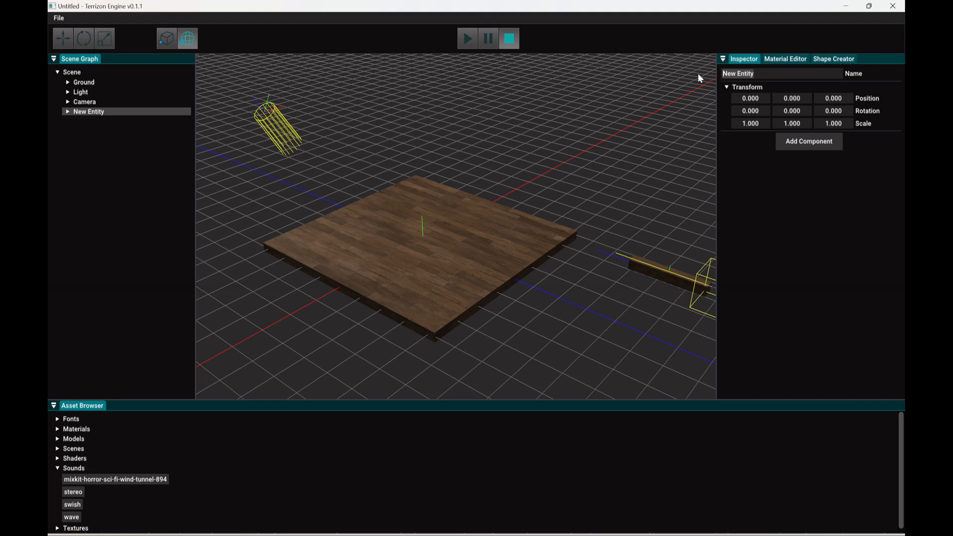
text(Doo)
Step: Add two child entities under the Door entity
click(68, 111)
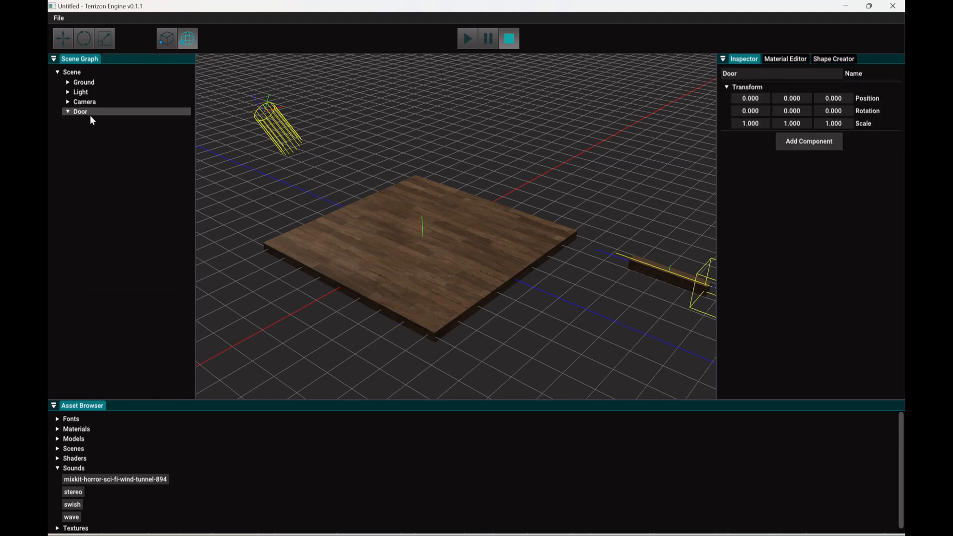
right_click(90, 112)
click(107, 121)
right_click(89, 114)
click(94, 120)
Step: Add a Renderer component to each of the two child entities of Door
click(102, 121)
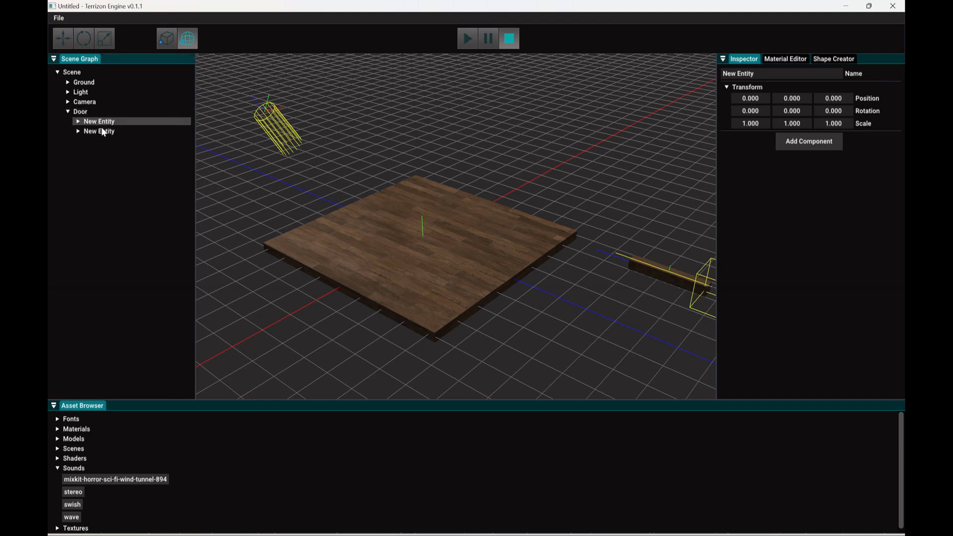
click(775, 148)
click(805, 163)
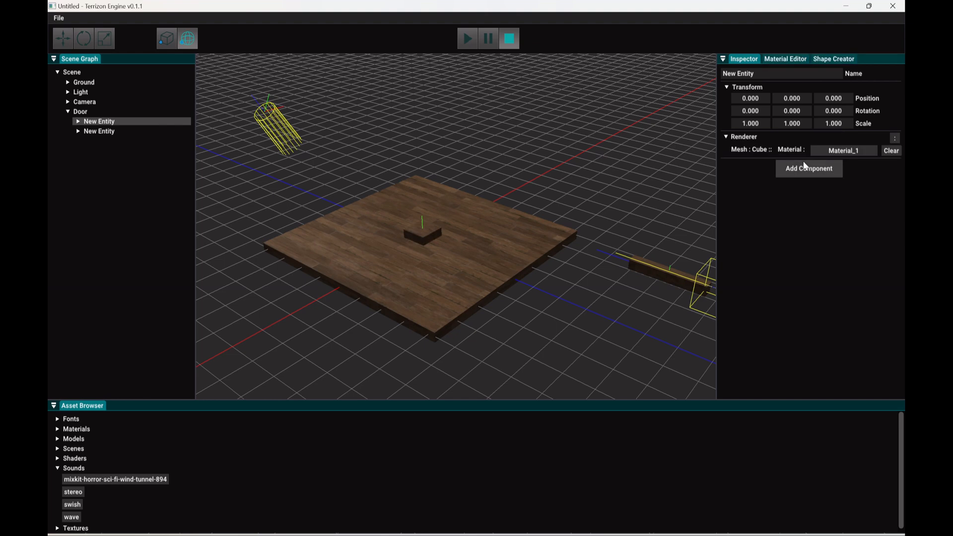
click(95, 132)
click(805, 144)
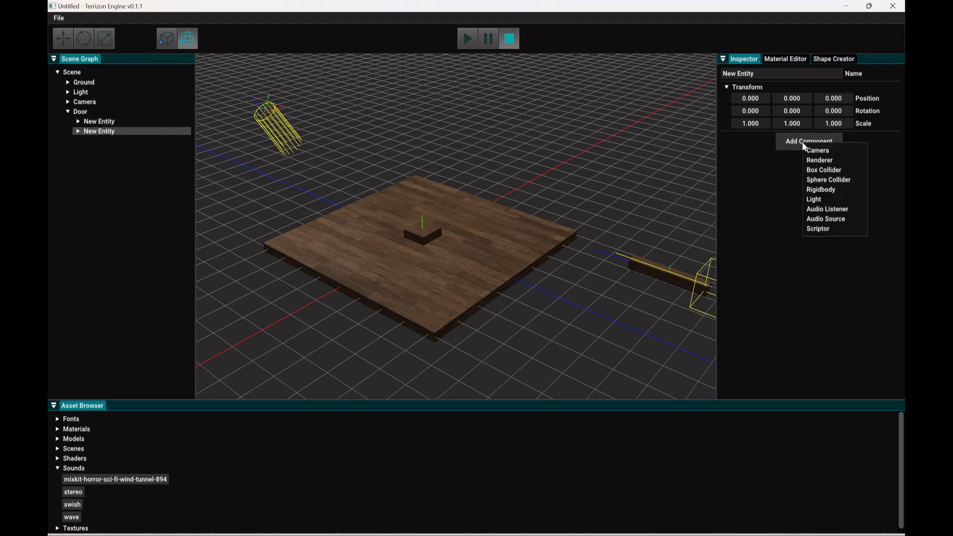
click(810, 160)
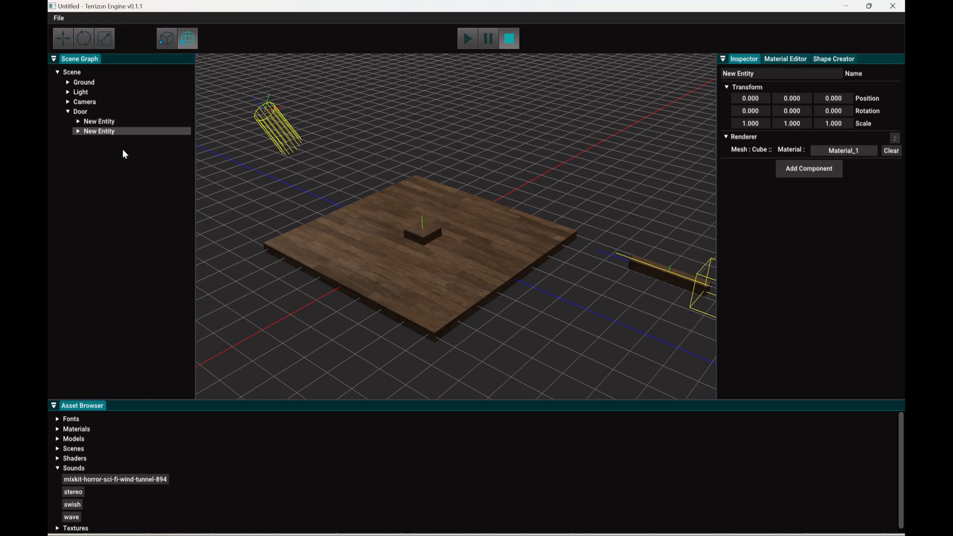
Step: Rename the first child entity of Door as Left and the second as Right
click(102, 122)
click(781, 73)
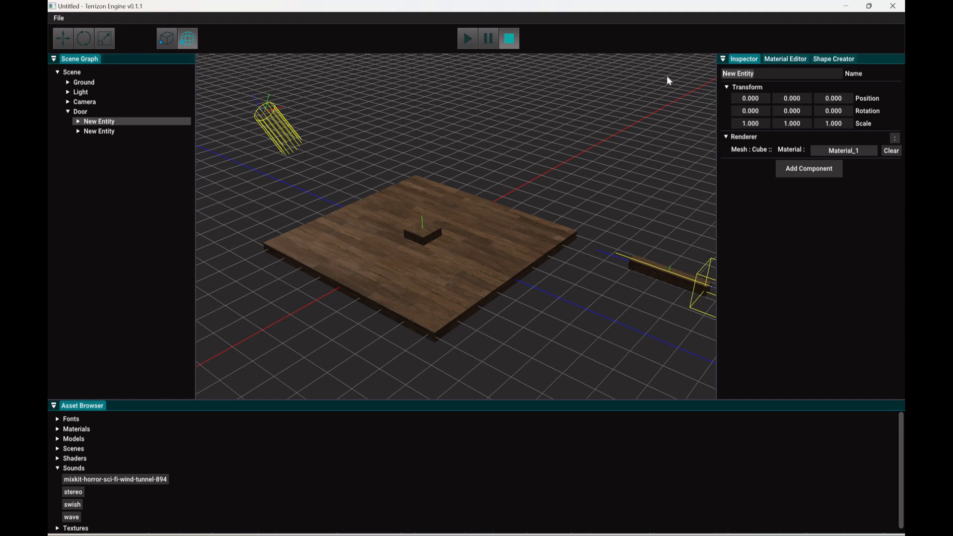
text(Left)
click(107, 131)
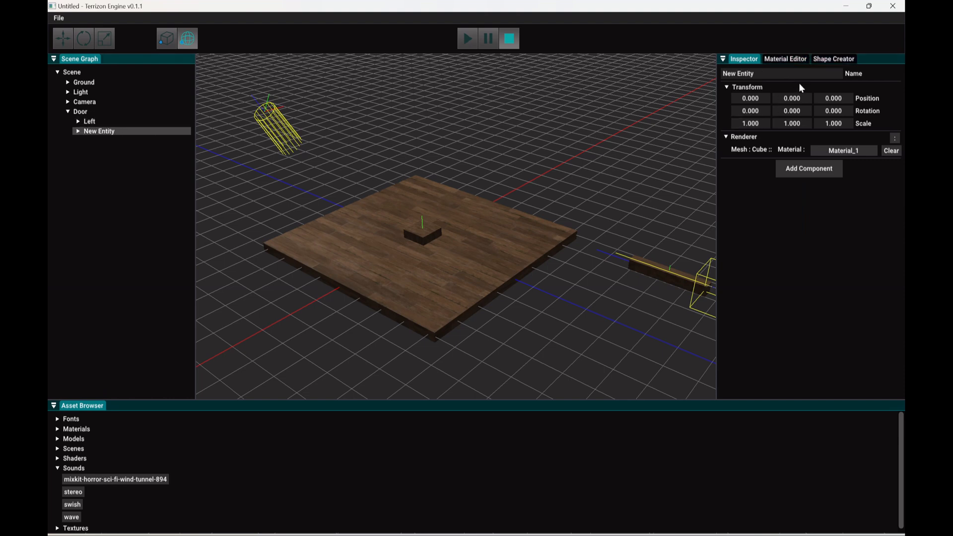
click(781, 75)
text(Right)
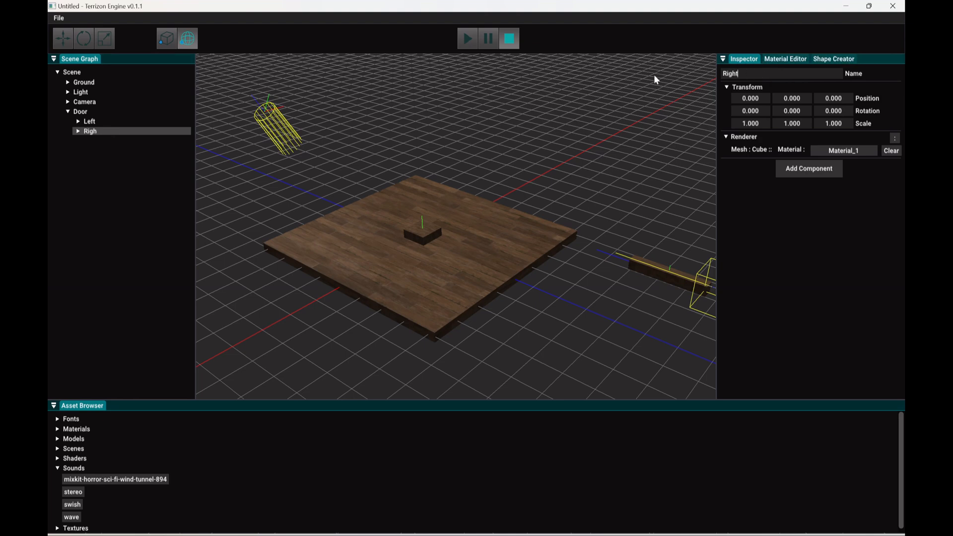
click(97, 192)
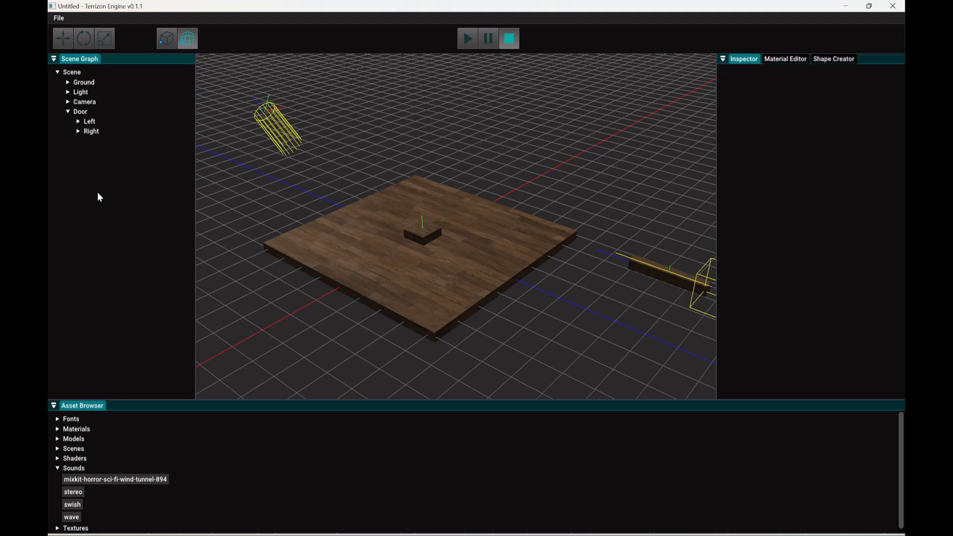
Step: Add a Scriptor component to the Door entity and attach DoorScript to it
click(84, 113)
click(793, 142)
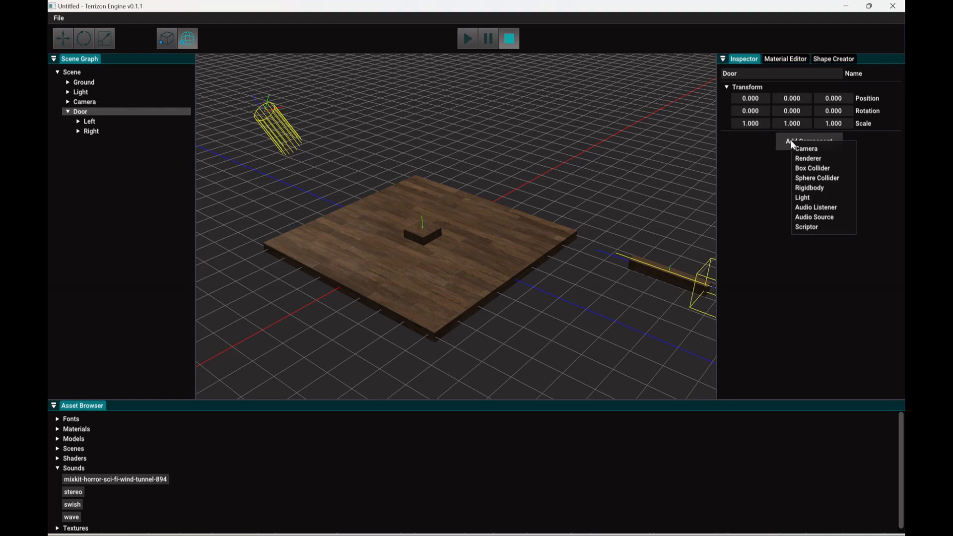
click(800, 226)
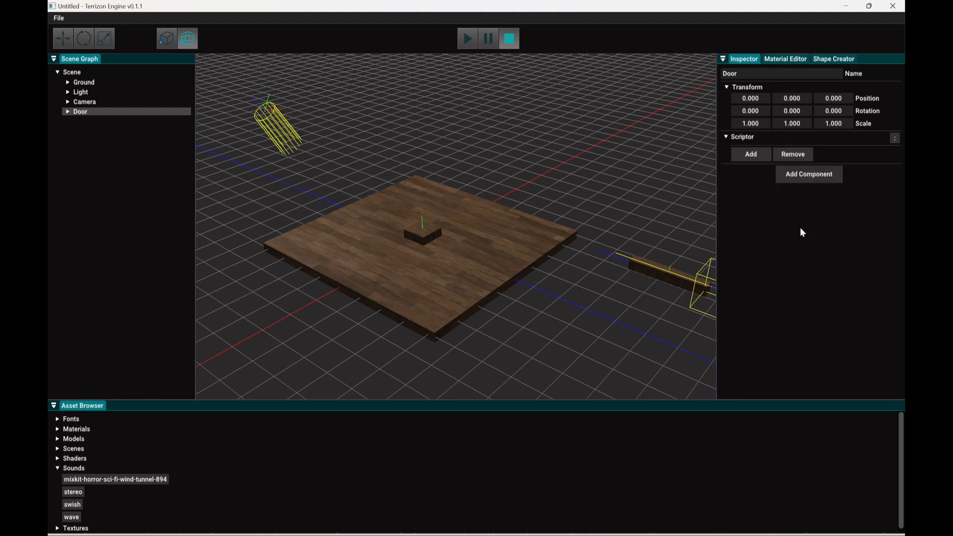
click(753, 155)
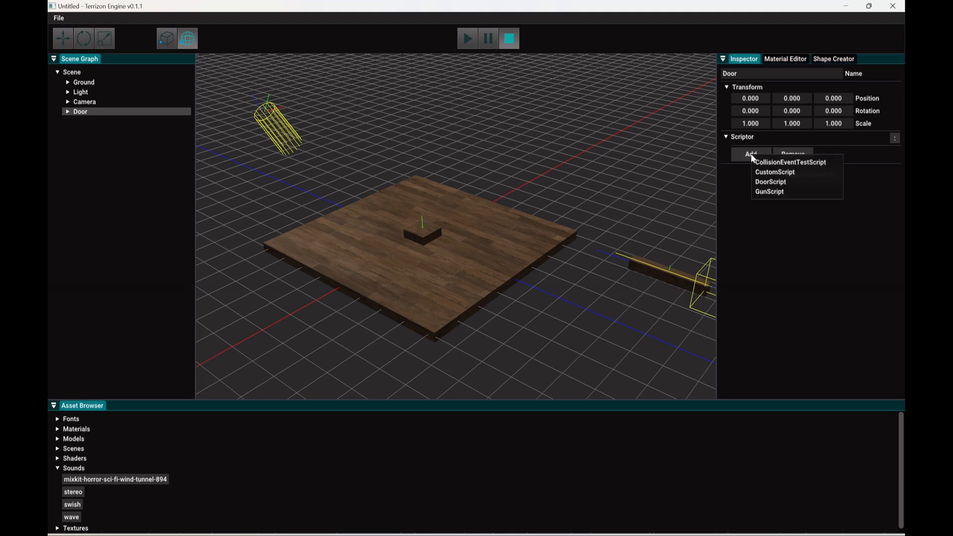
click(765, 186)
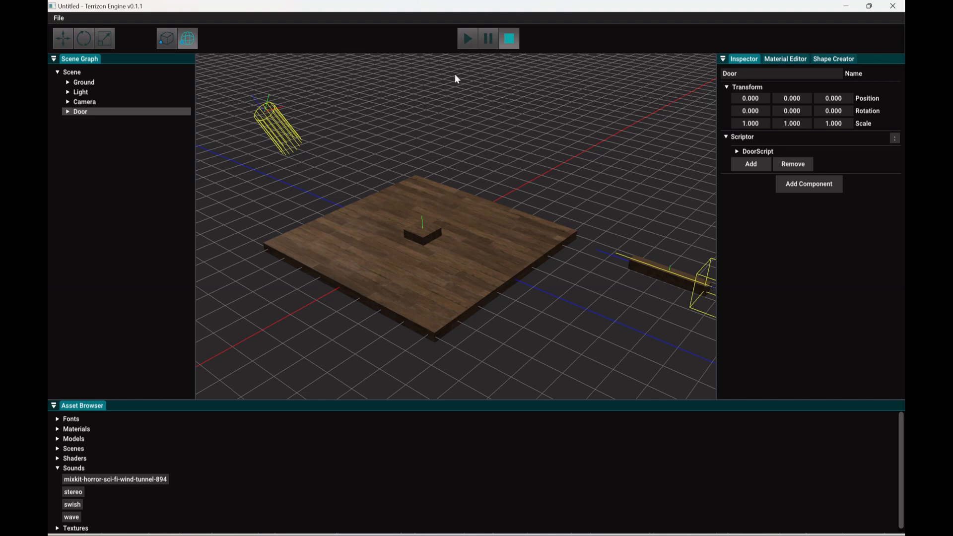
Step: Run the scene to test the Door entity's script, stop playback and clear the selection
click(467, 41)
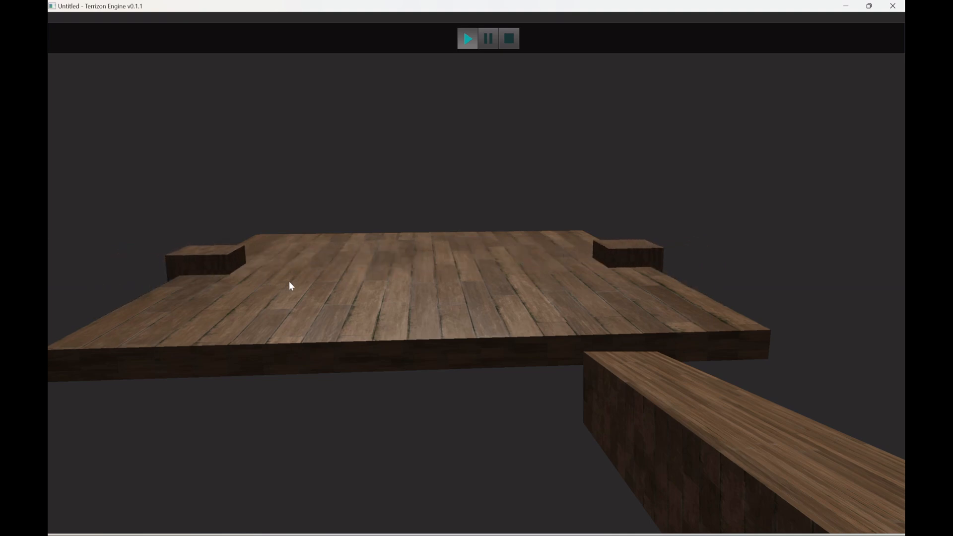
click(511, 40)
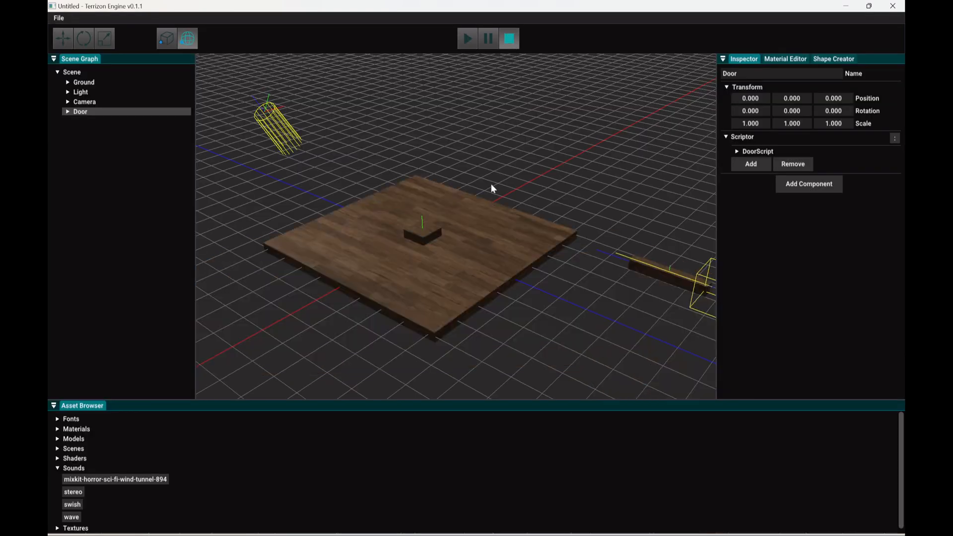
click(117, 153)
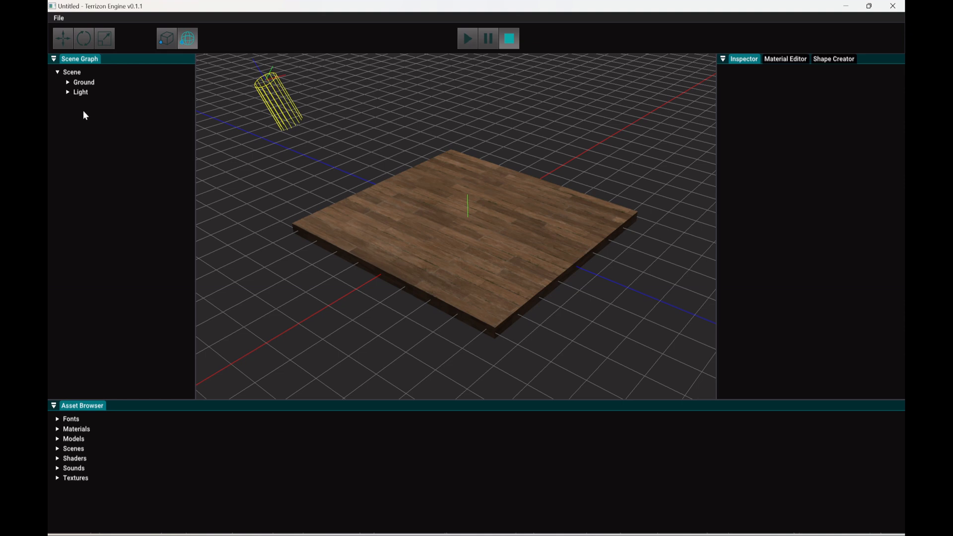
Step: Create a new scene entity named Camera and add a Camera component to it
right_click(109, 124)
click(128, 127)
click(94, 101)
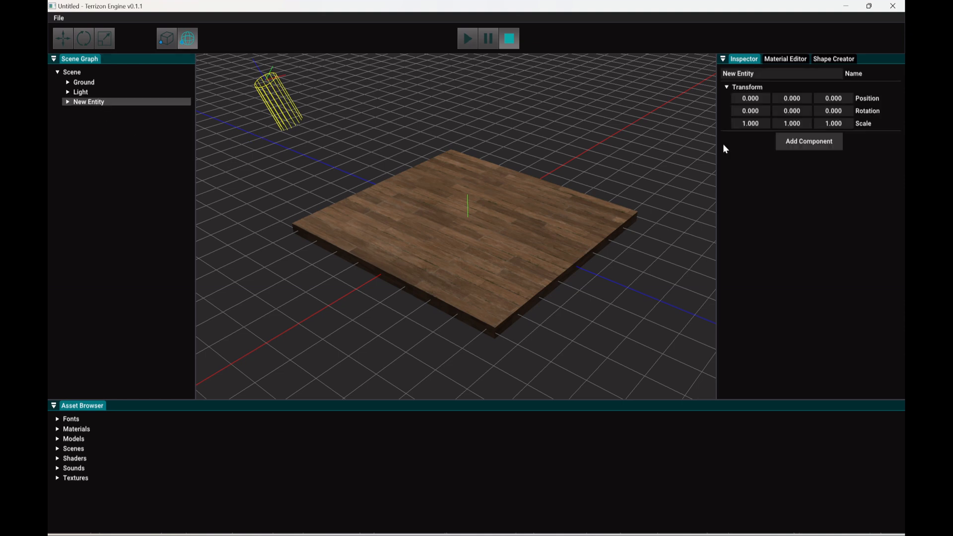
text(Camera)
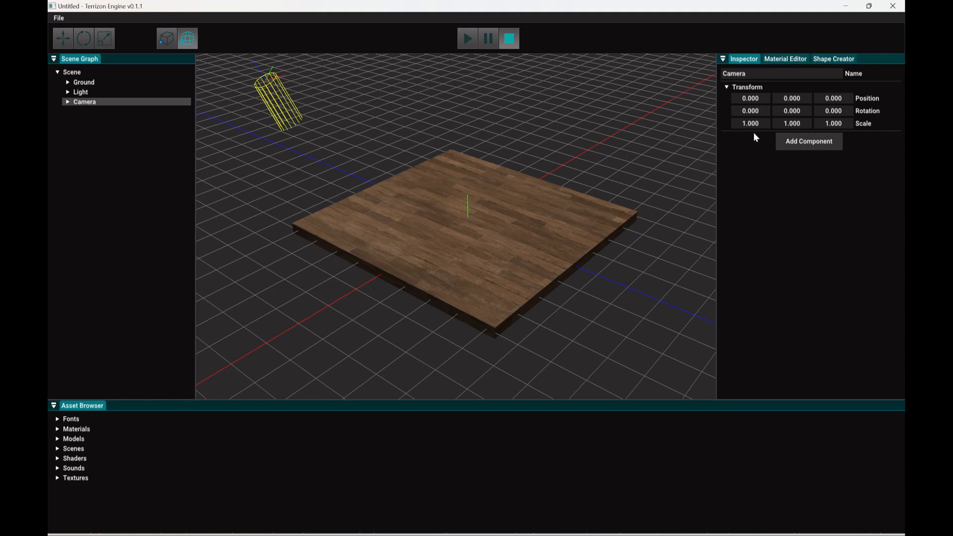
click(801, 142)
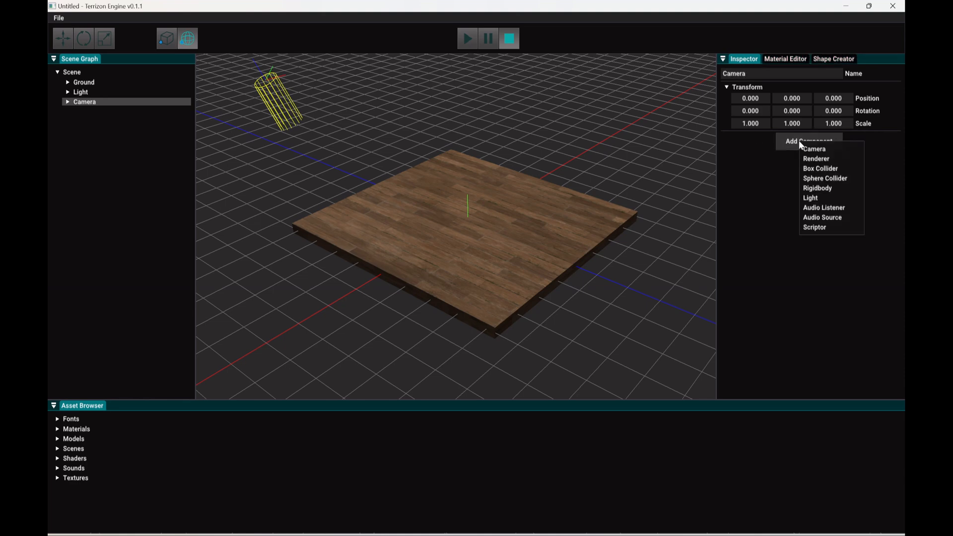
click(809, 149)
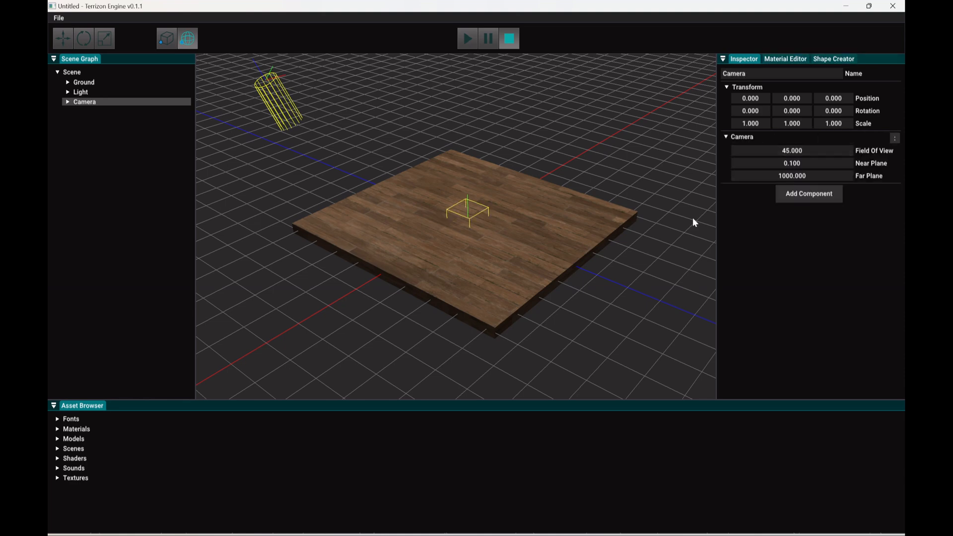
Step: Move the Camera entity back and up to about Y 1.49, Z 10.18, facing the ground slab
click(62, 38)
drag(501, 236, 702, 318)
right_drag(668, 288, 519, 173)
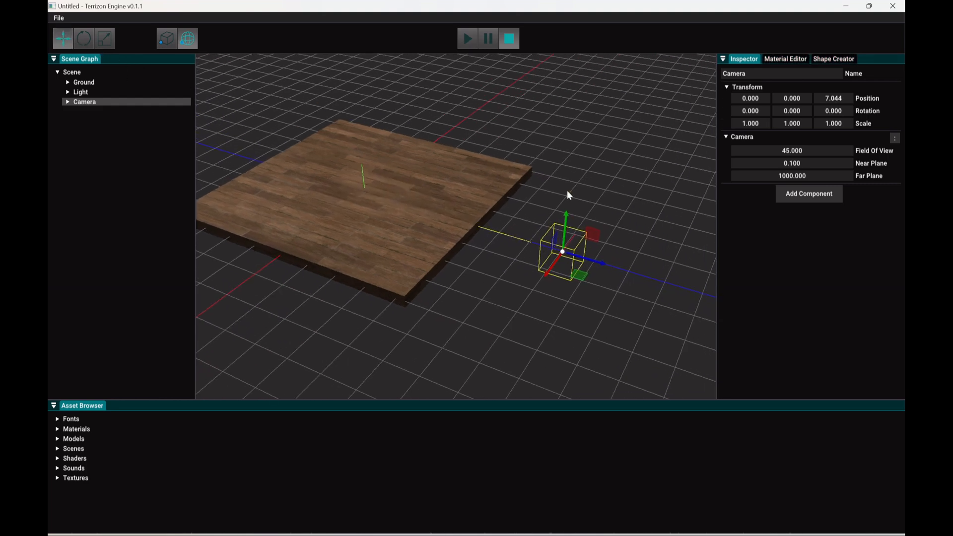
drag(602, 269, 675, 284)
drag(655, 244, 657, 193)
drag(692, 239, 718, 246)
right_drag(695, 251, 474, 273)
click(135, 127)
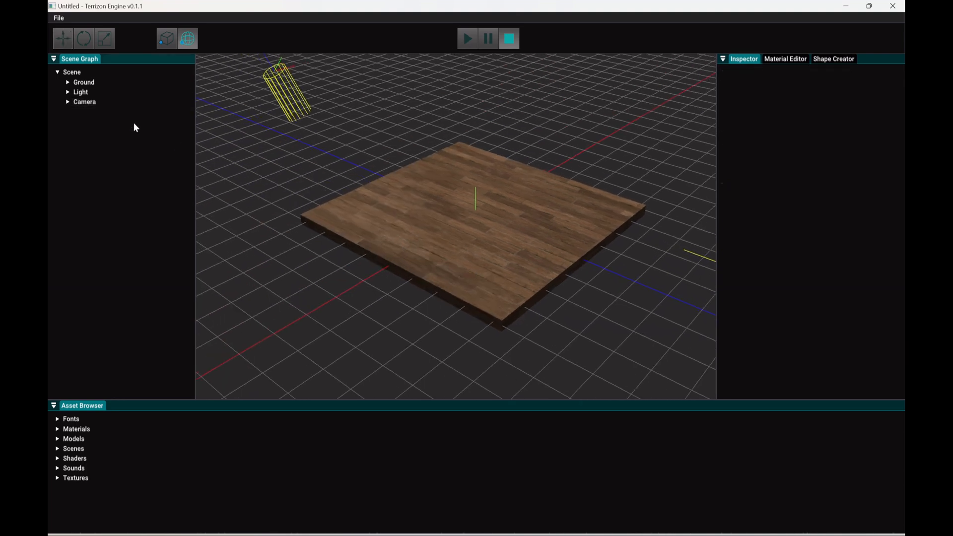
Step: Add a Box Collider and a Rigidbody component to the Ground entity
click(99, 82)
click(794, 171)
click(796, 198)
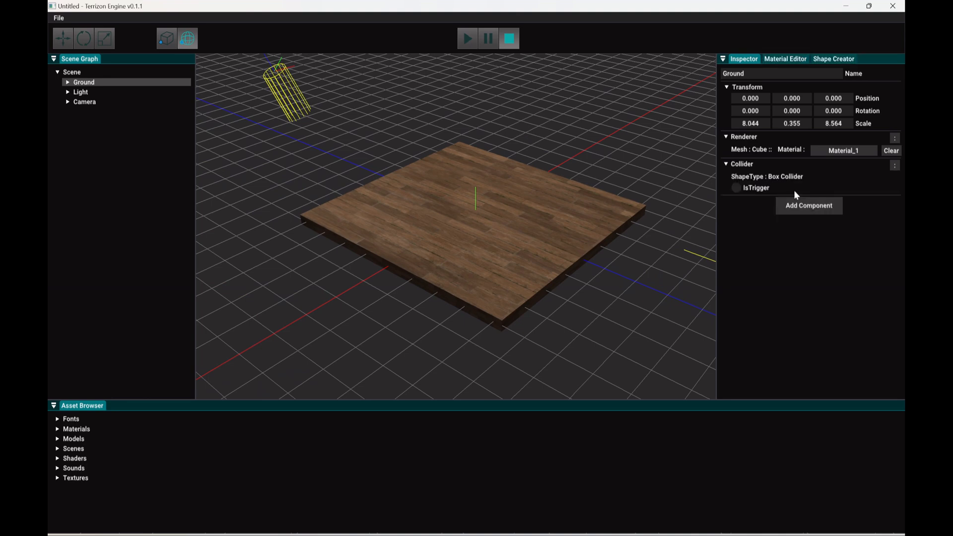
click(793, 209)
click(806, 252)
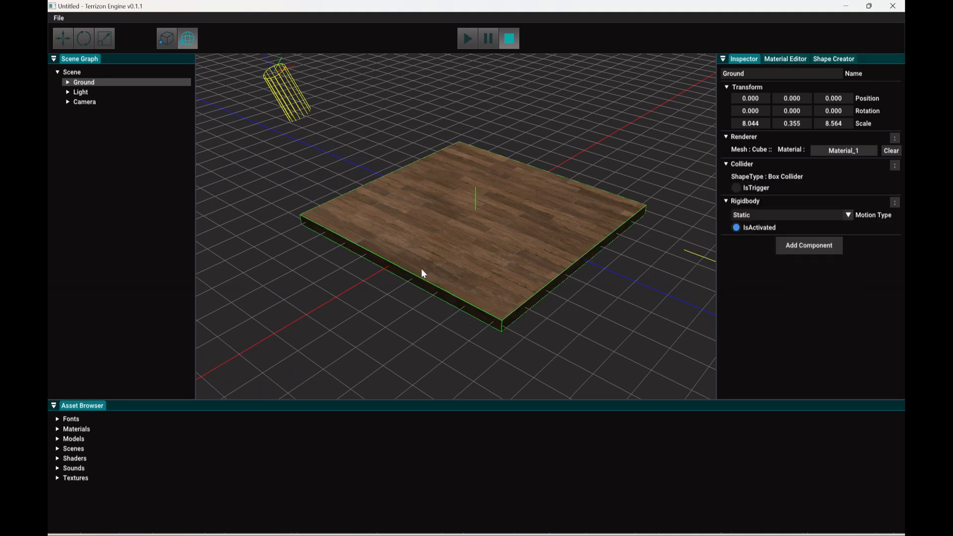
click(127, 139)
Step: Duplicate the Ground entity and tilt the copy to about 49 degrees around its X axis
click(85, 82)
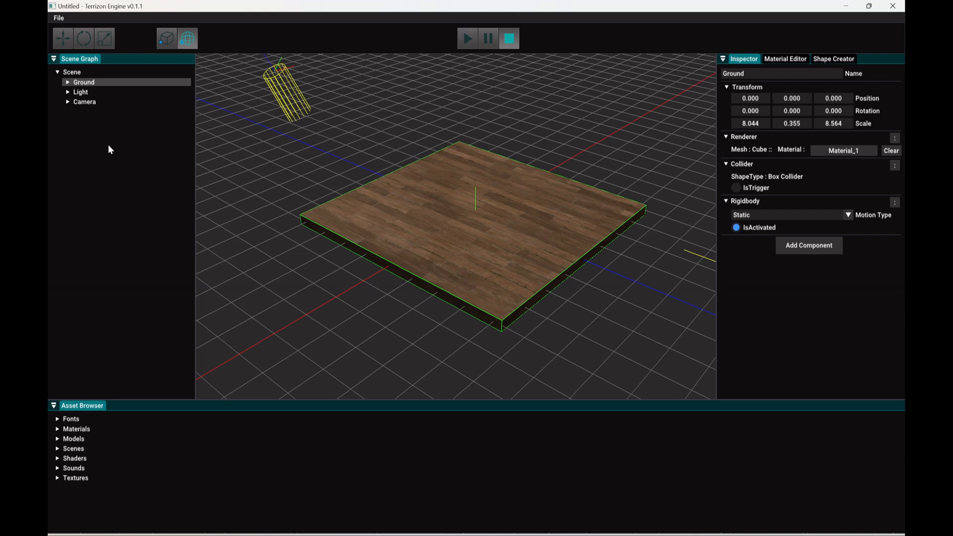
key(ctrl+d)
key(w)
key(e)
drag(501, 183, 413, 199)
key(w)
drag(388, 145, 428, 142)
key(e)
mouse_move(428, 141)
right_down()
mouse_move(330, 139)
mouse_move(427, 136)
right_up()
Step: Position the tilted Ground copy at about Y 2.11, Z -5.78 so it rises from the floor's back edge
scroll(416, 216, down, 1)
key(w)
drag(409, 185, 406, 162)
drag(439, 212, 357, 193)
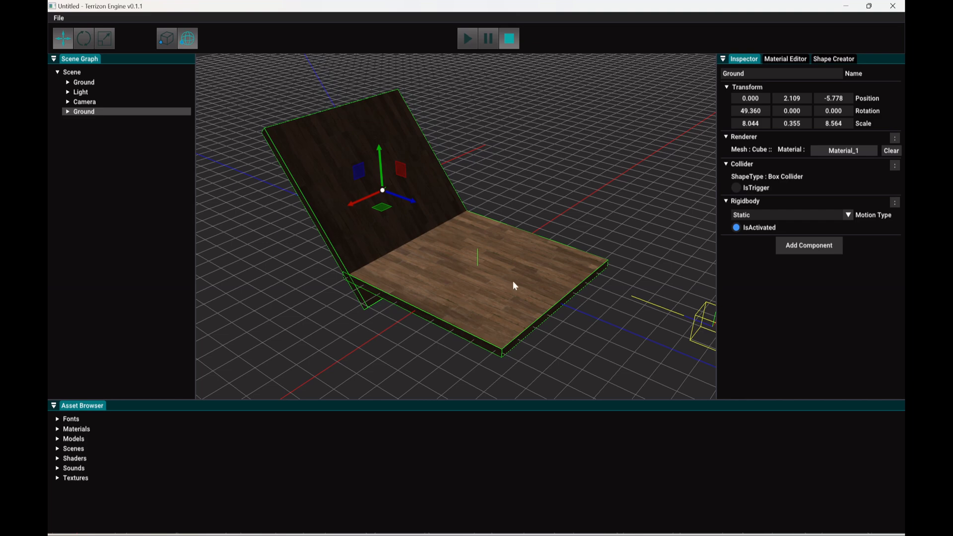
click(102, 102)
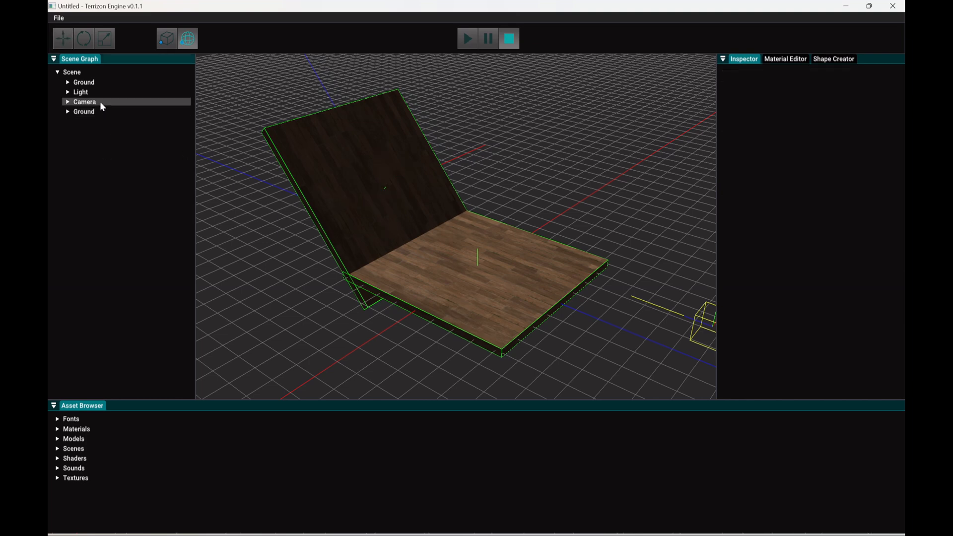
click(90, 114)
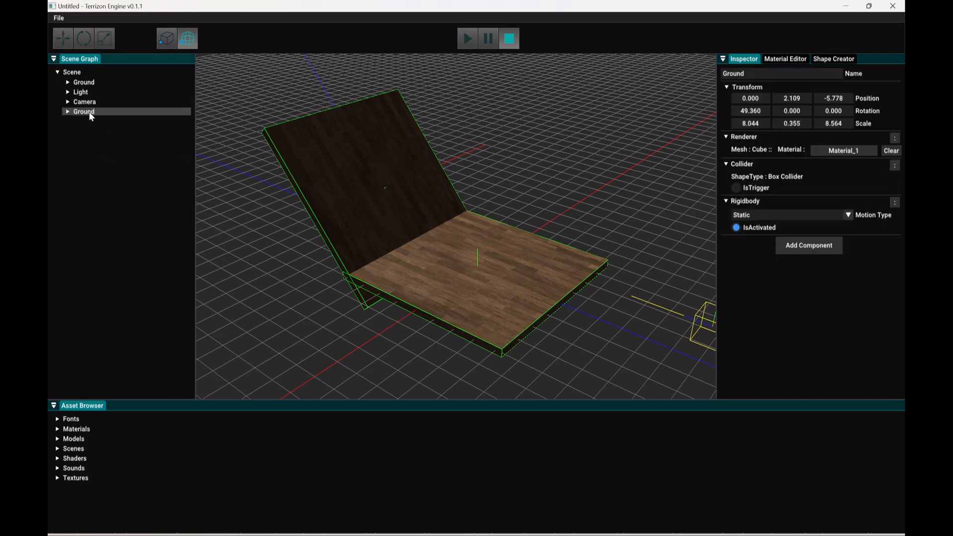
click(145, 182)
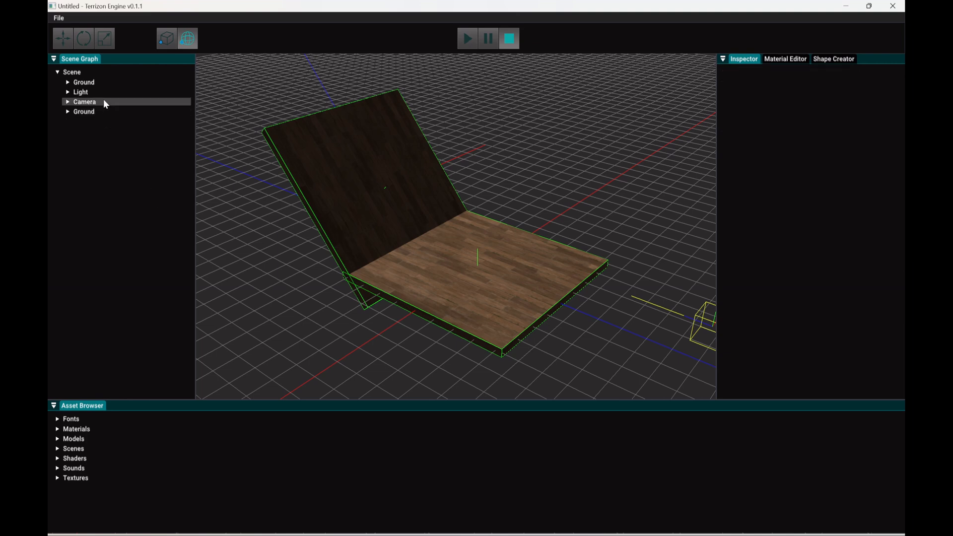
click(104, 100)
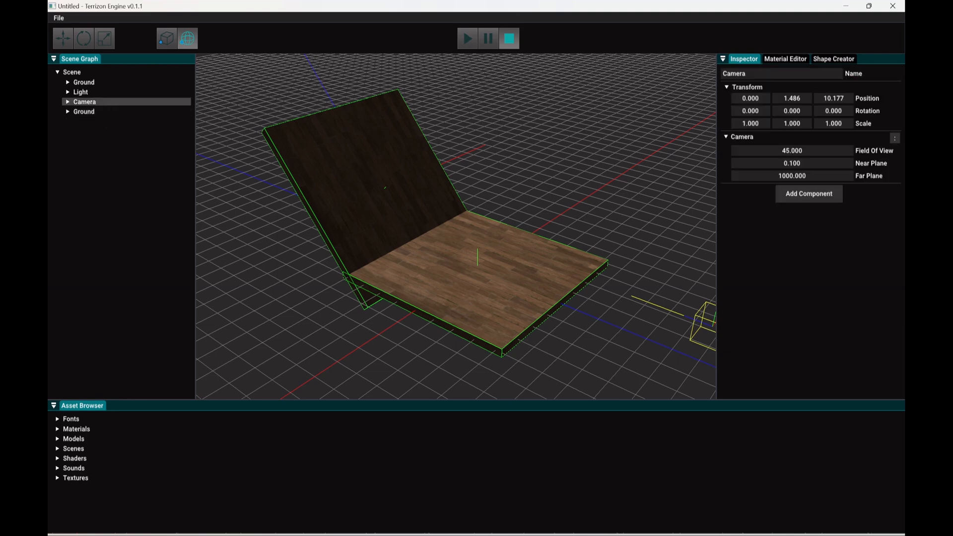
Step: Rotate the Light entity around its X axis so it illuminates the front face of the tilted slab
click(79, 91)
click(83, 38)
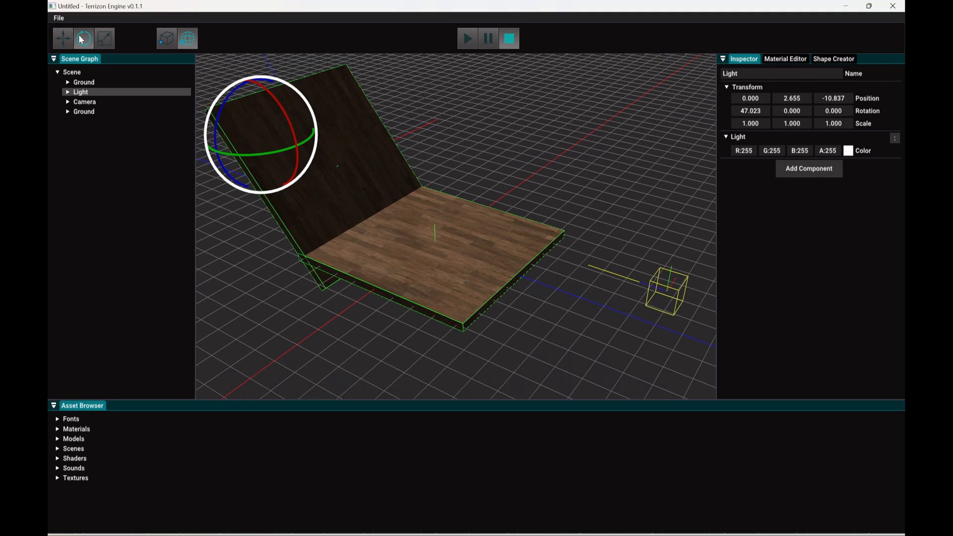
drag(282, 113, 313, 162)
click(162, 200)
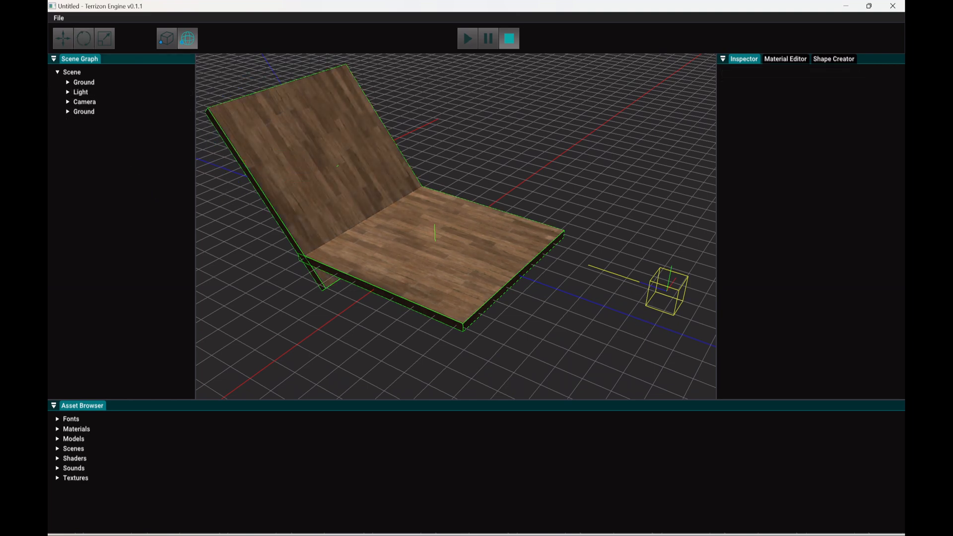
Step: Add a Scriptor component to the Camera entity and attach GunScript to it
click(94, 101)
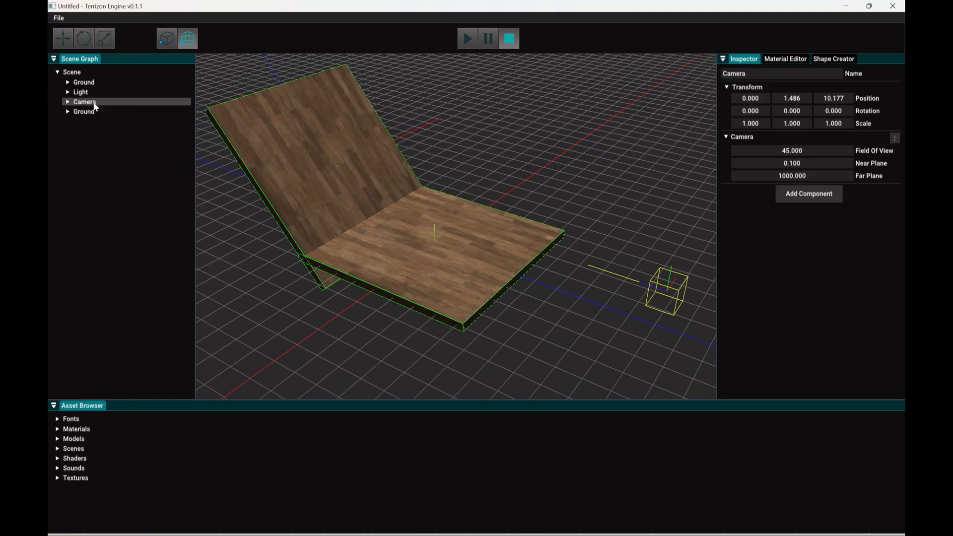
click(806, 196)
click(824, 282)
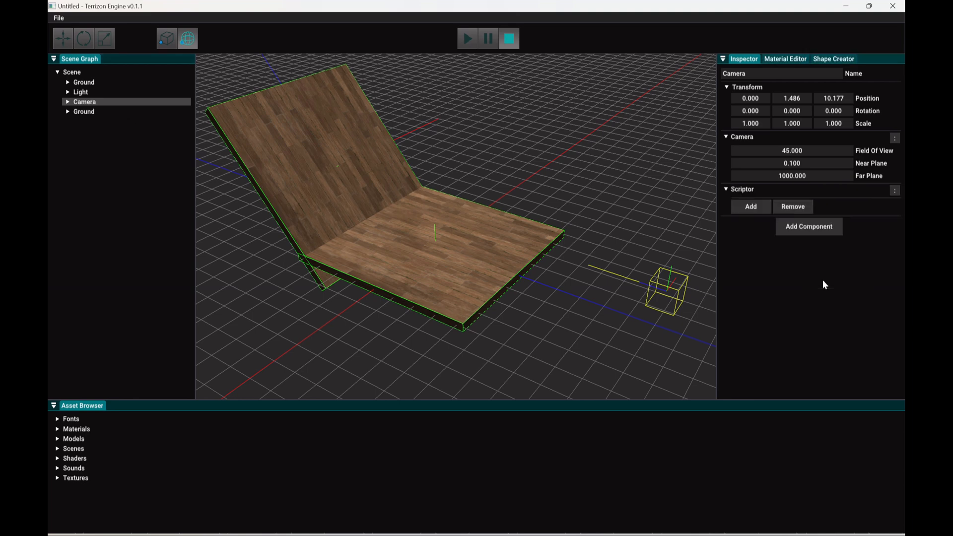
click(754, 211)
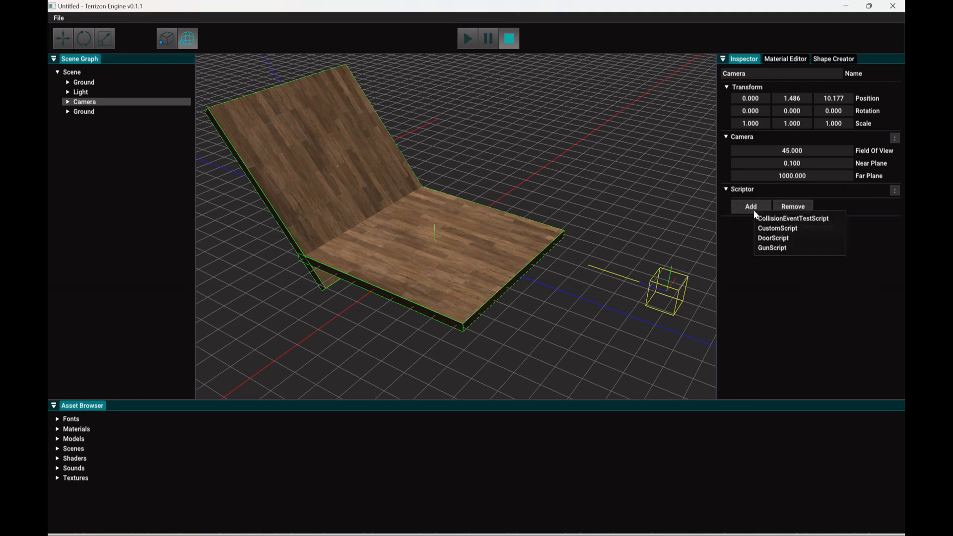
click(769, 248)
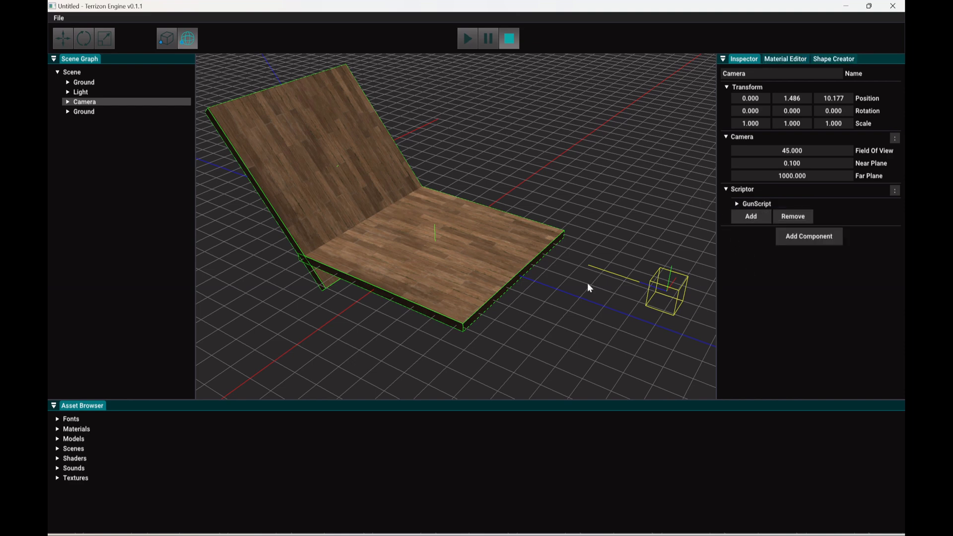
Step: Run the scene and move the camera around the slabs while test-firing a few cubes
click(468, 40)
key(s)
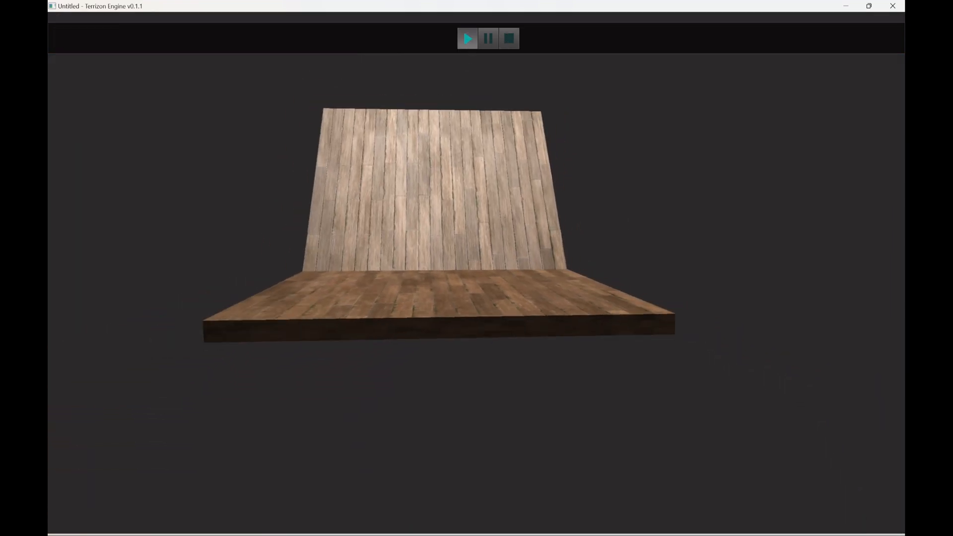
key(w)
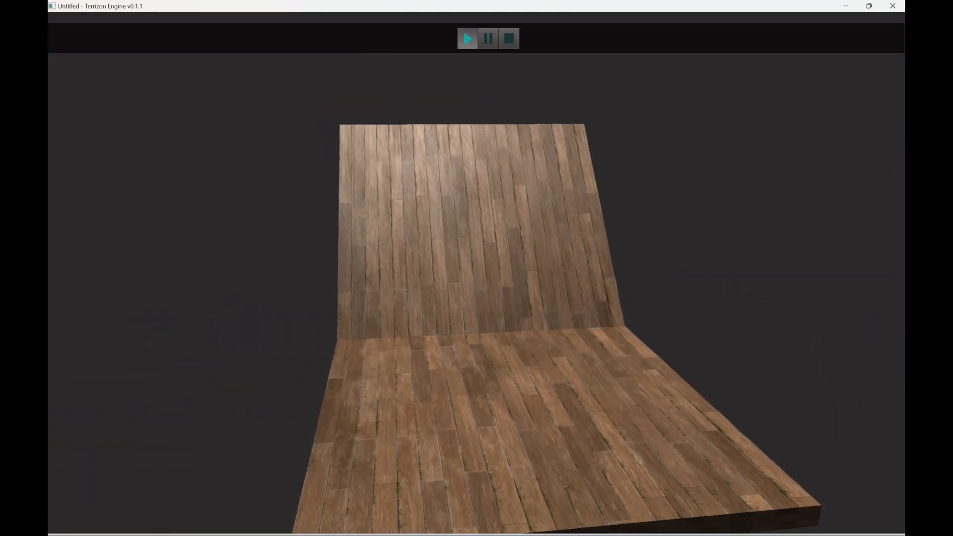
key(space)
key(space)
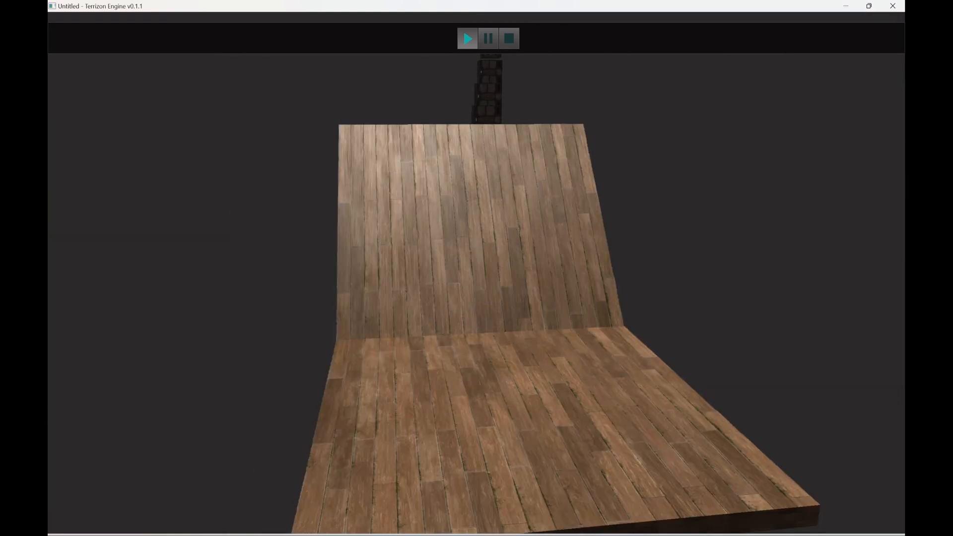
key(s)
key(a)
key(d)
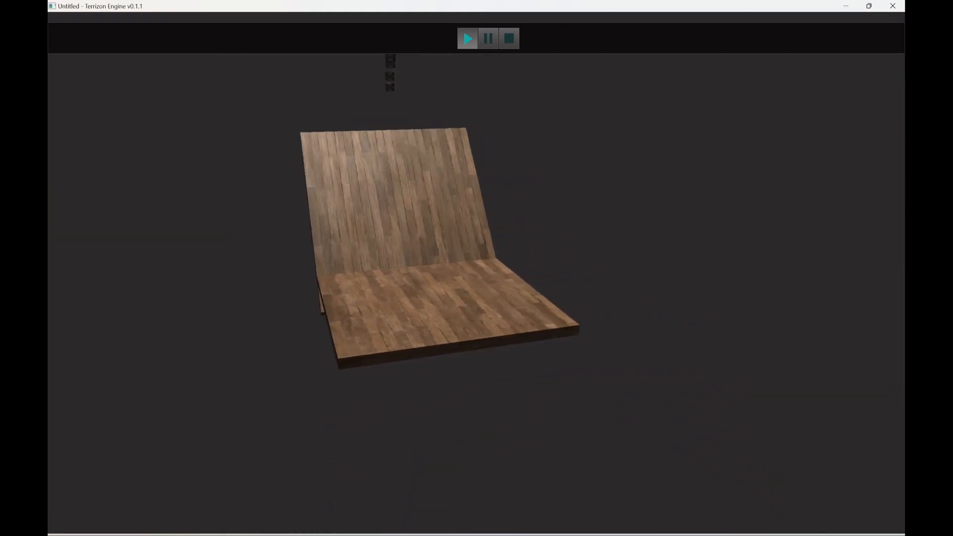
key(s)
Step: Fire a series of cubes from farther back at the floor and tilted slab to examine their collisions
key(space)
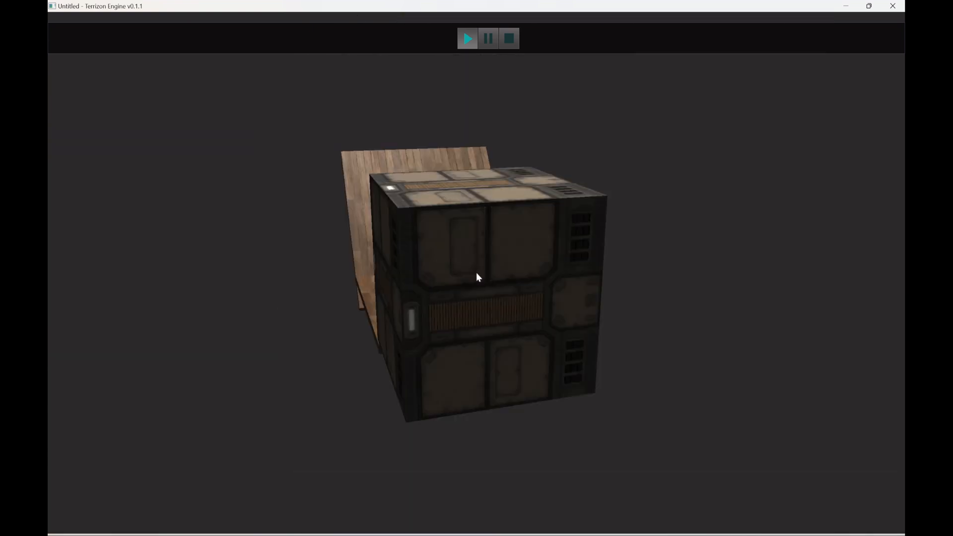
key(space)
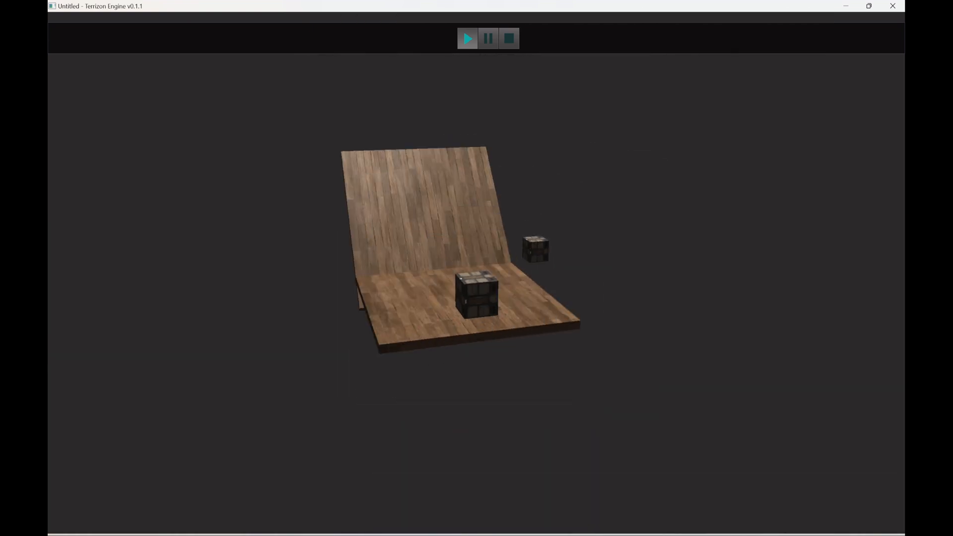
right_drag(475, 272, 416, 261)
key(space)
key(space)
key(space)
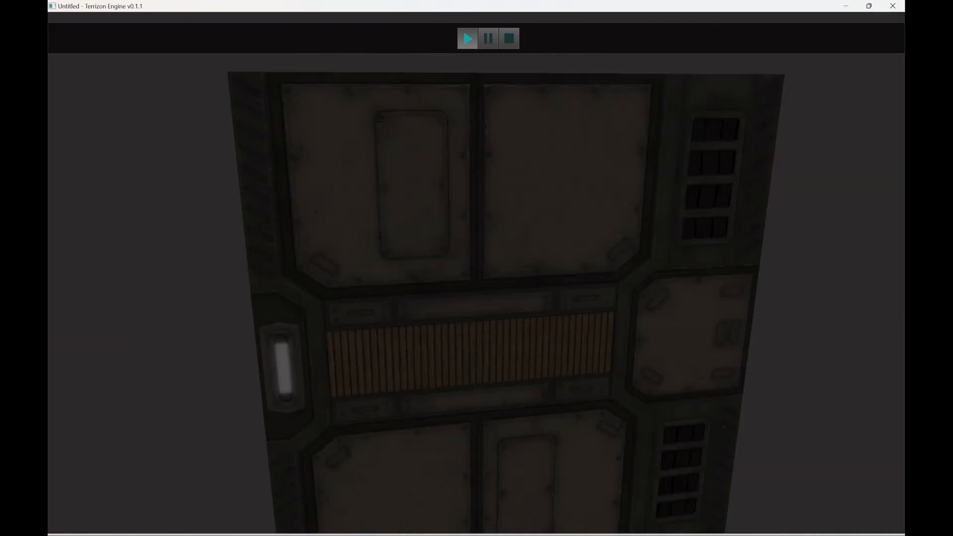
key(space)
key(space)
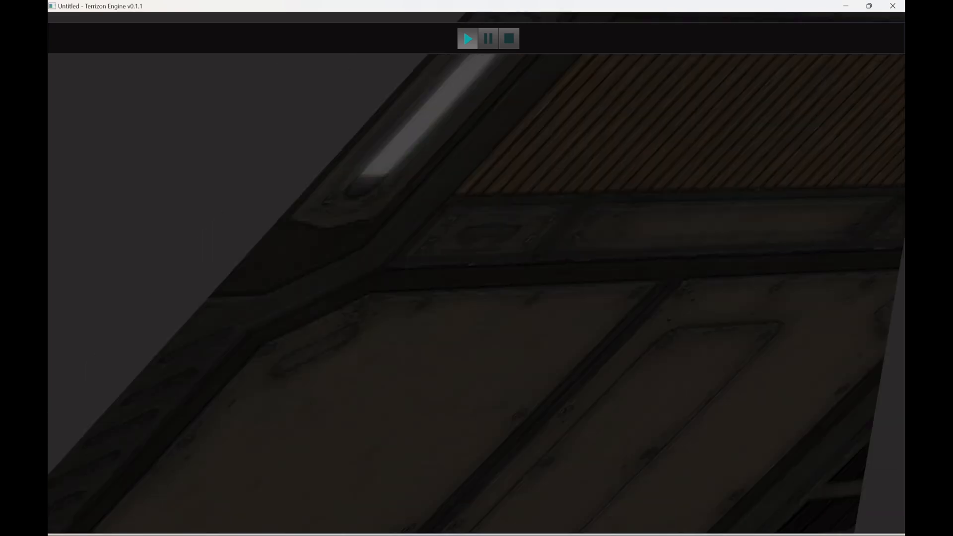
key(space)
key(space)
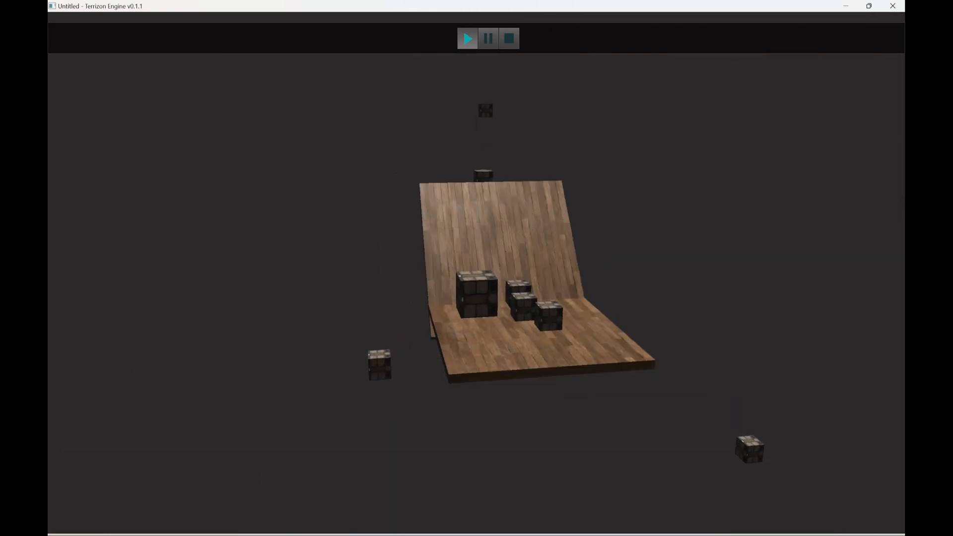
key(space)
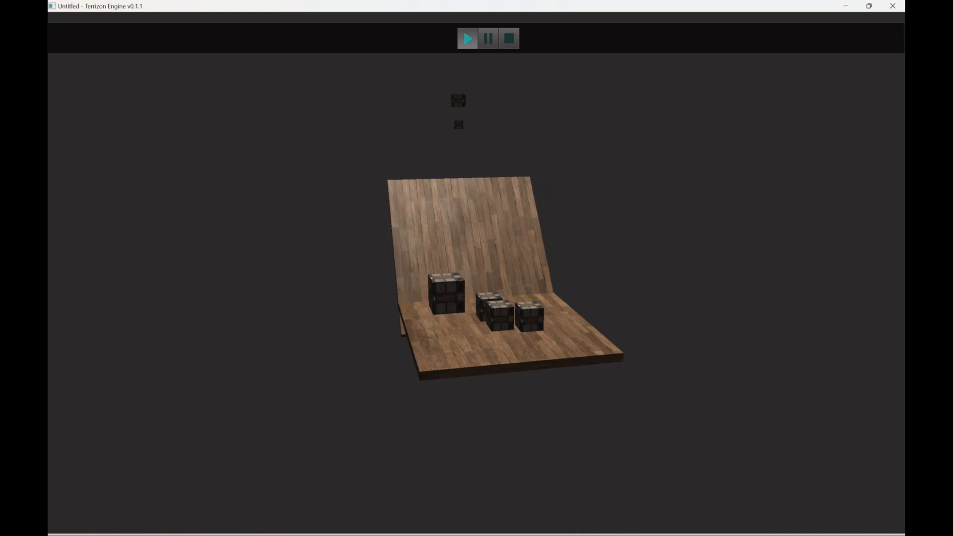
key(space)
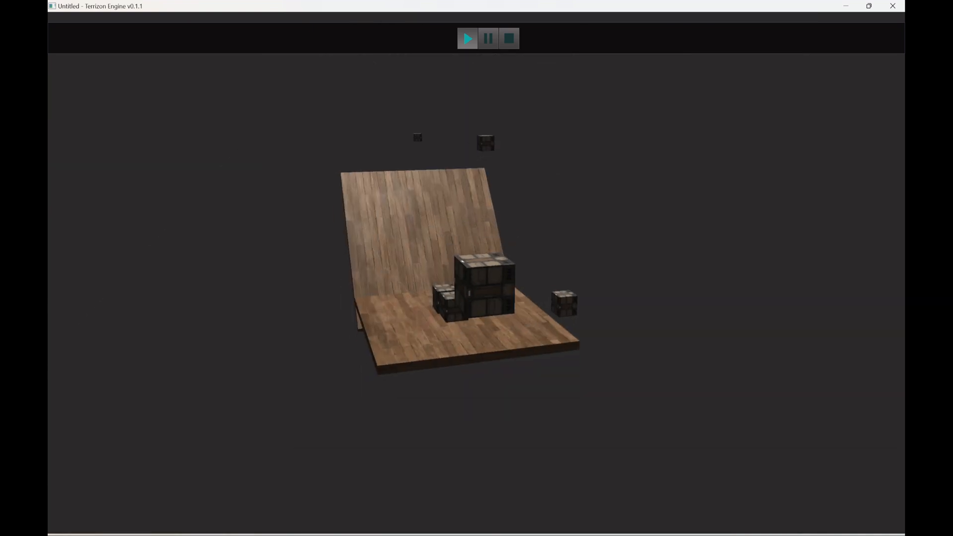
key(space)
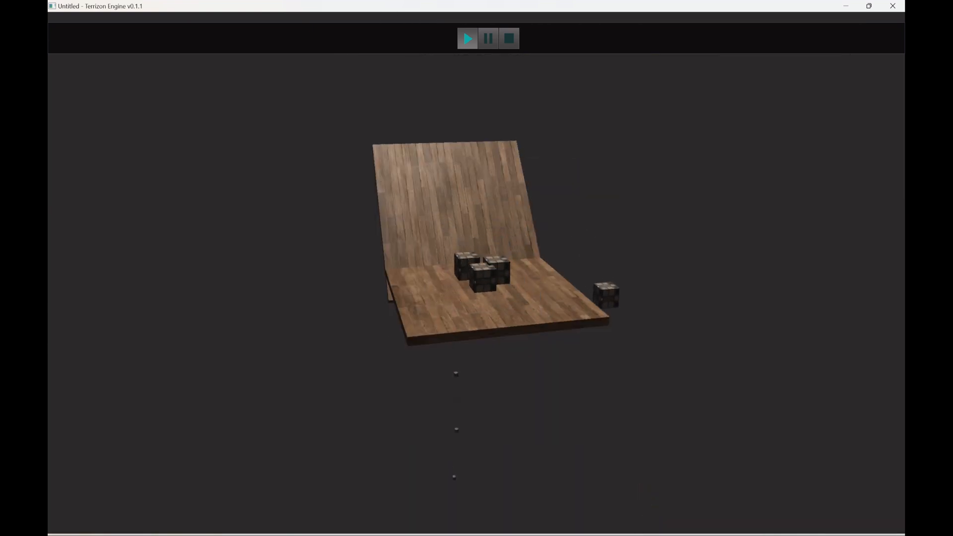
Step: Fire more cubes at the floor and tilted slab to examine how they collide and fall, and stop the running scene
key(space)
key(space)
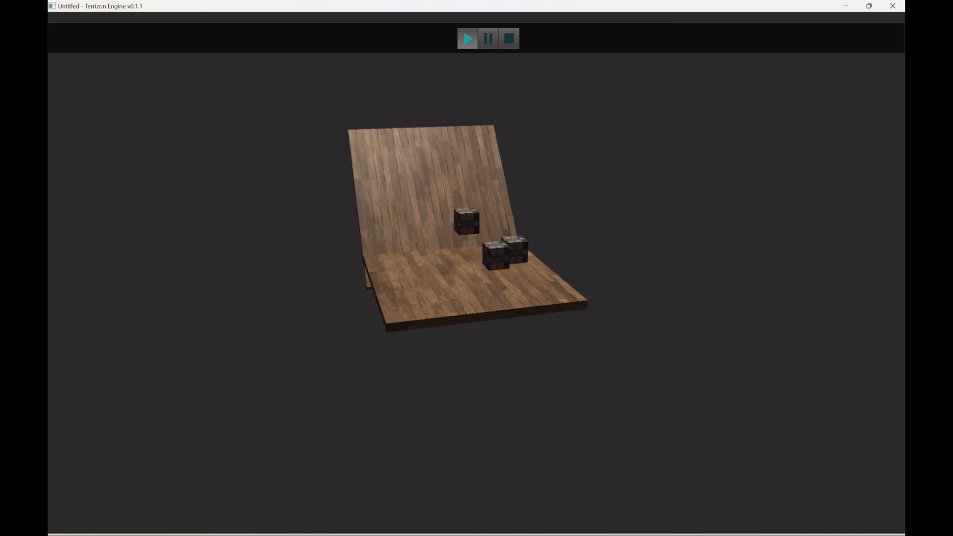
key(space)
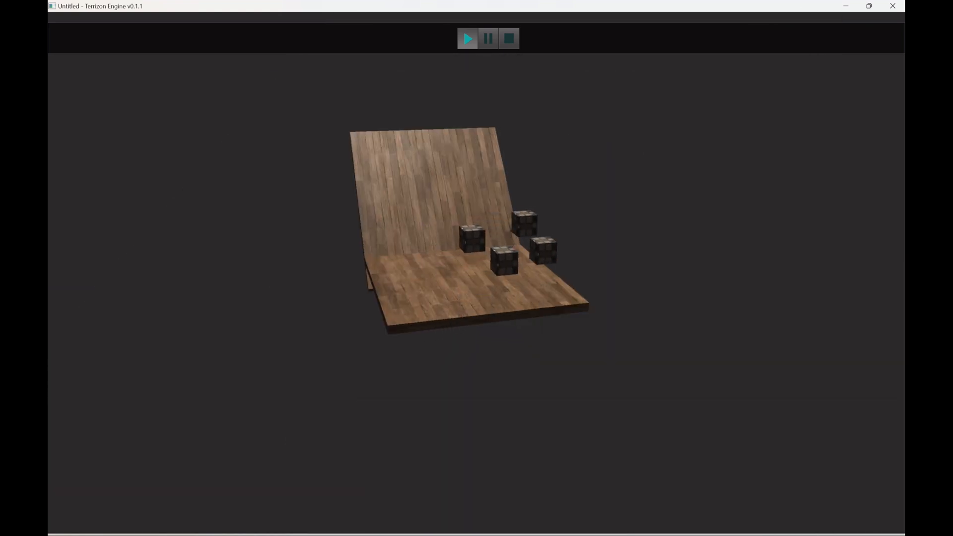
key(space)
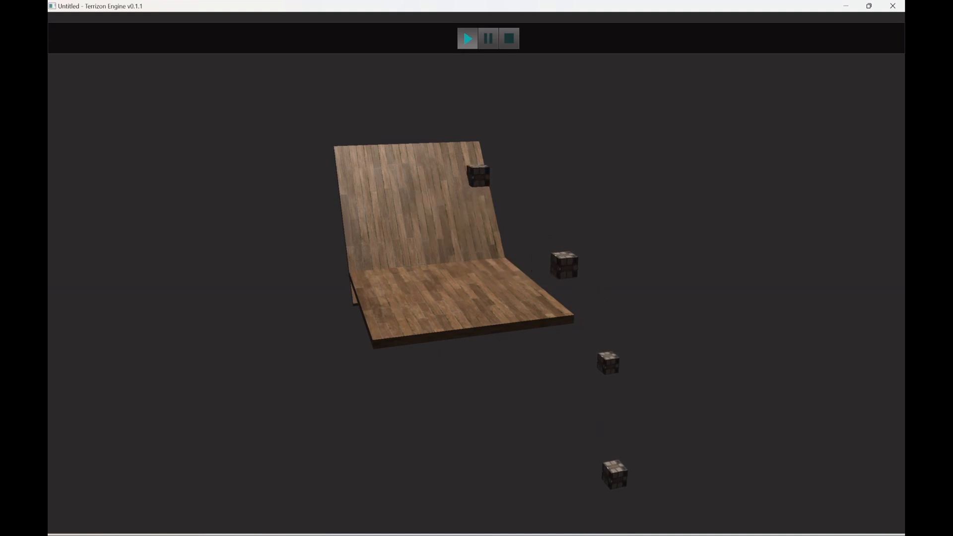
key(space)
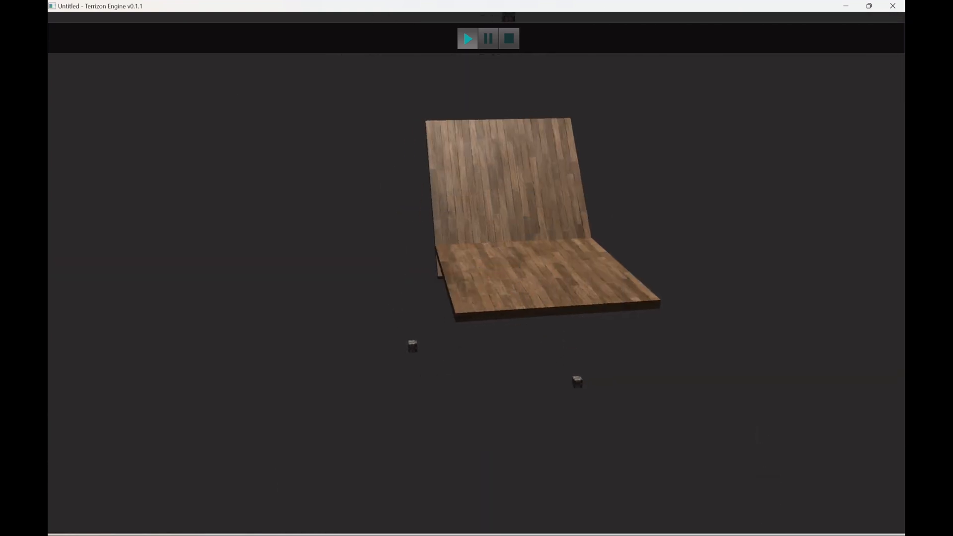
key(space)
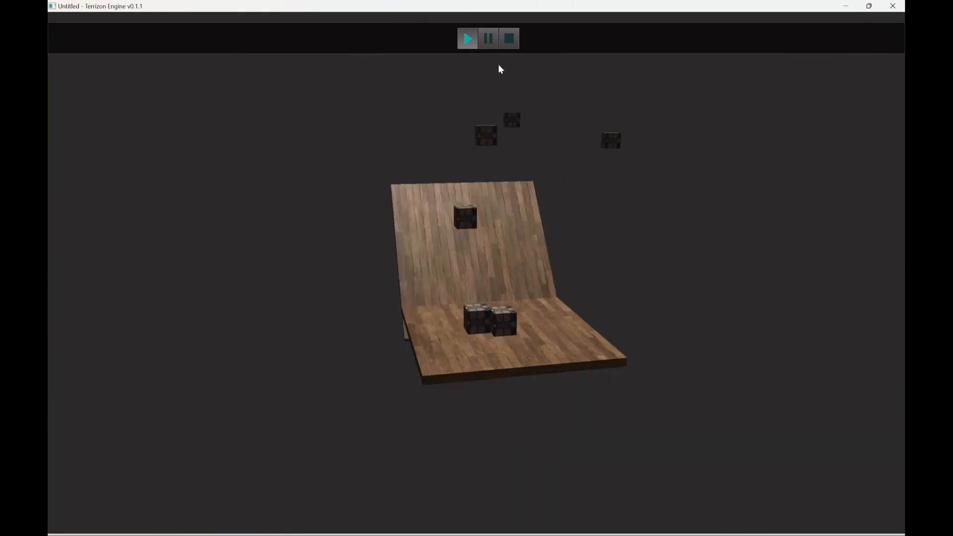
click(508, 39)
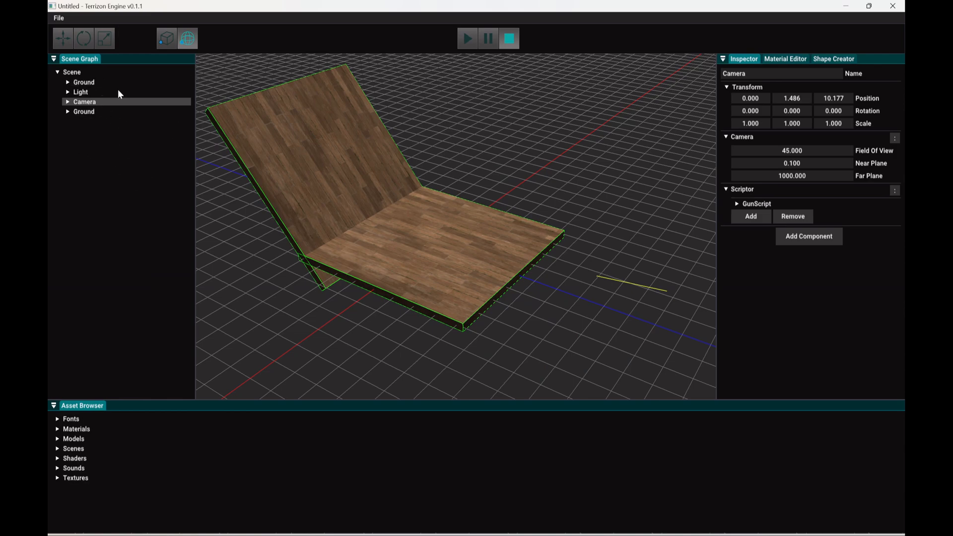
Step: Examine the floor and tilted slab with their green collider outlines from several angles and distances in the scene view
right_drag(488, 214, 394, 291)
key(s)
key(w)
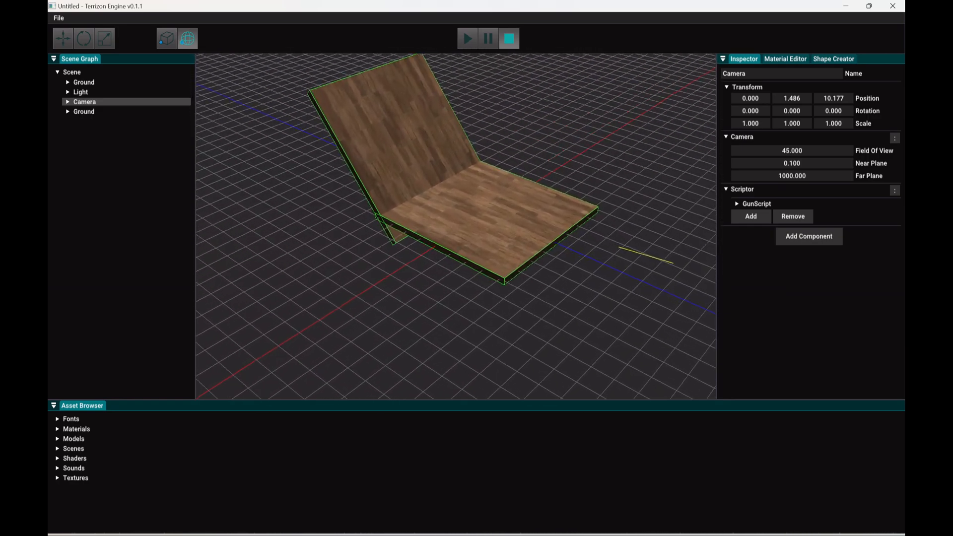
key(s)
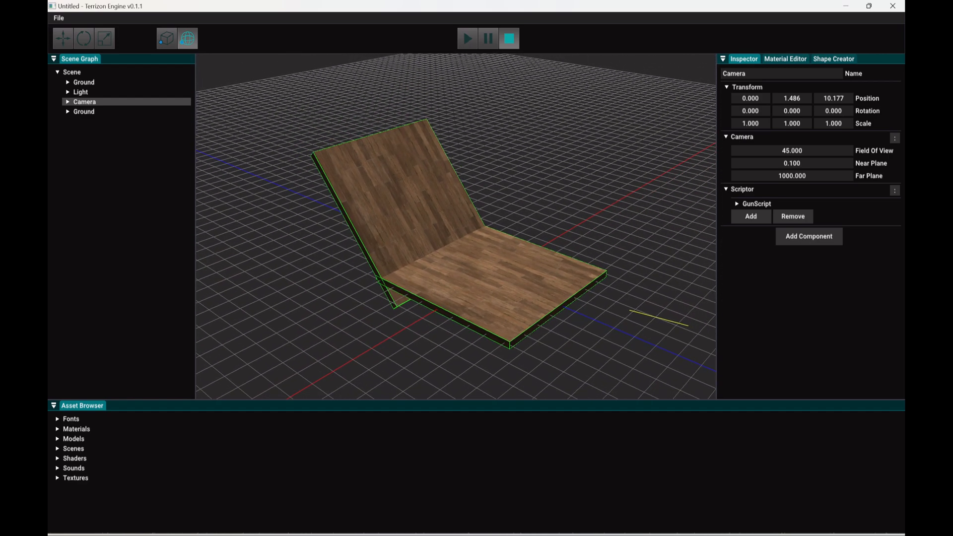
right_drag(447, 239, 418, 144)
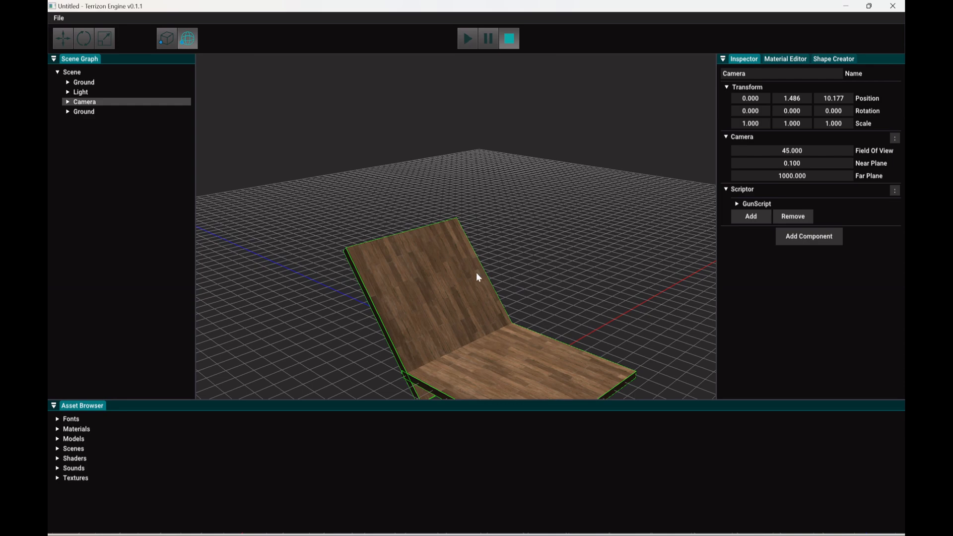
right_drag(475, 272, 291, 357)
key(d)
key(w)
key(w)
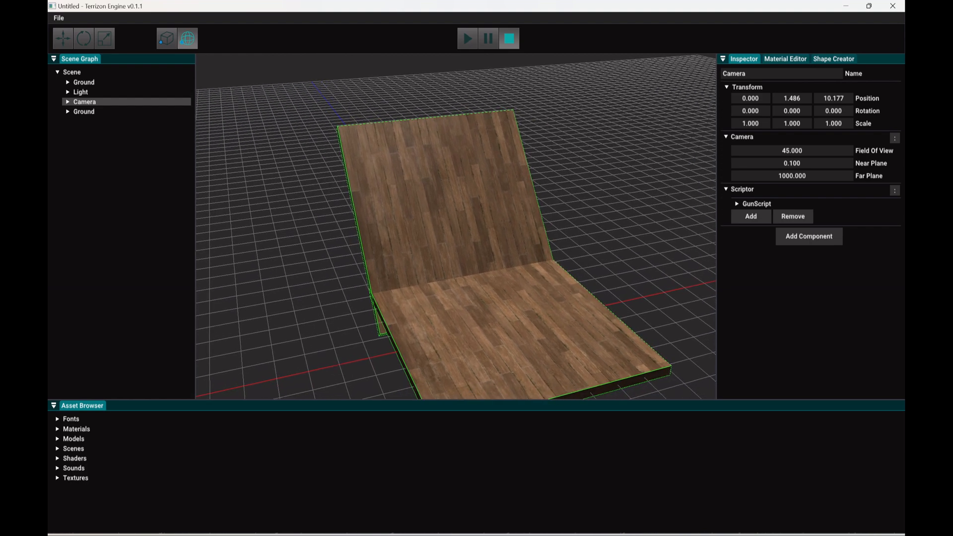
right_drag(291, 356, 290, 356)
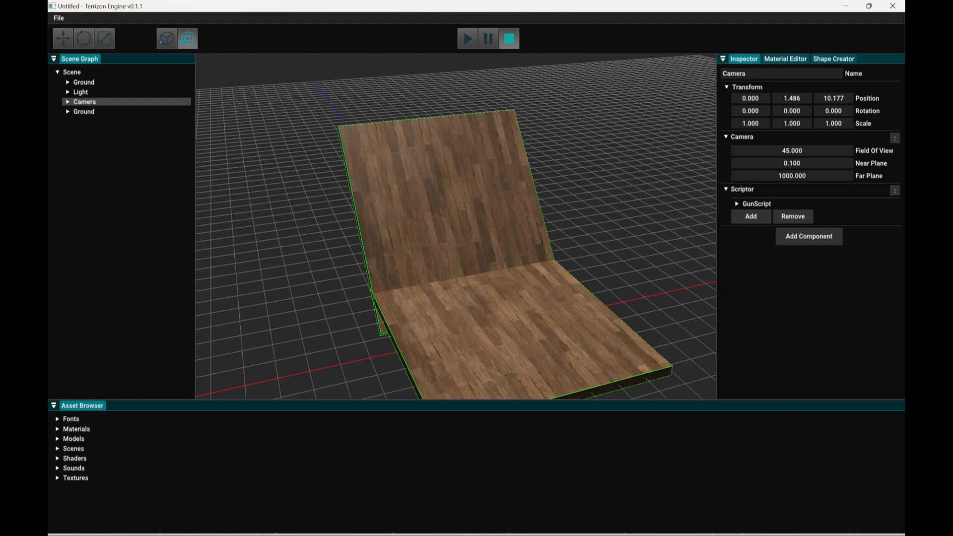